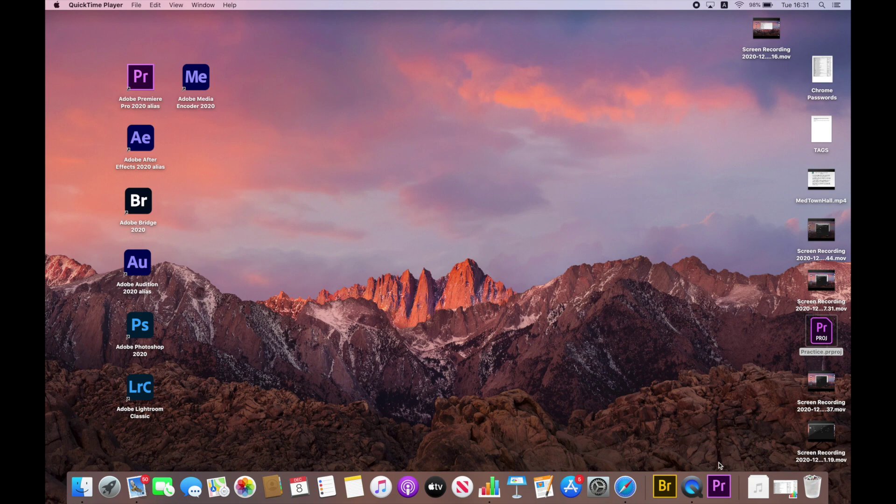
- Launch Premiere Pro from the Dock and wait for the Home screen listing recent projects
left_click(720, 487)
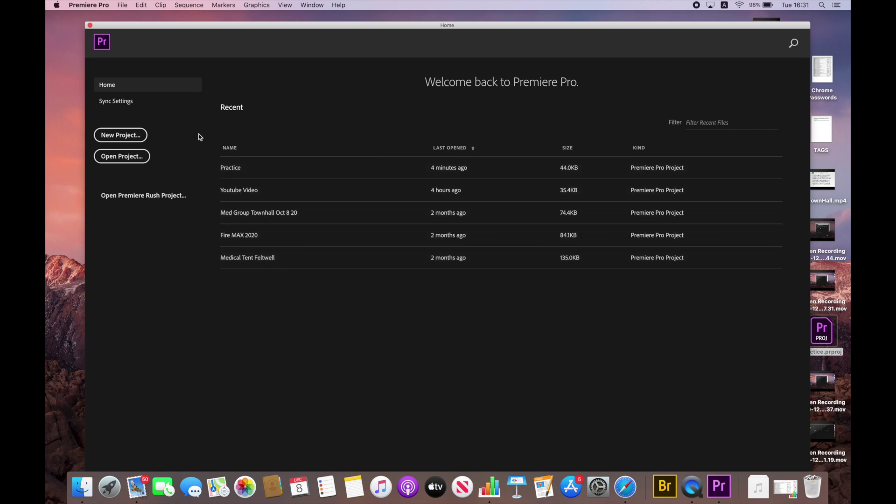
- Create a new project named 'Practice' on the Desktop, agreeing to overwrite the existing one
left_click(133, 136)
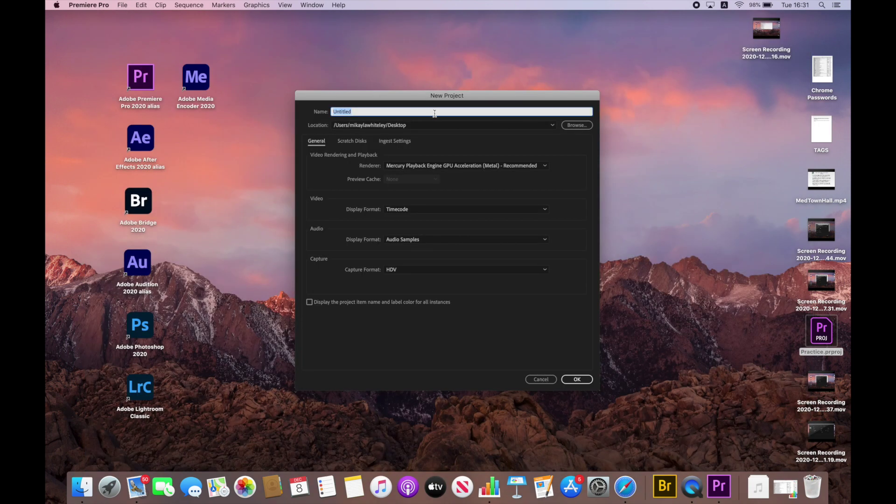
type("Practice")
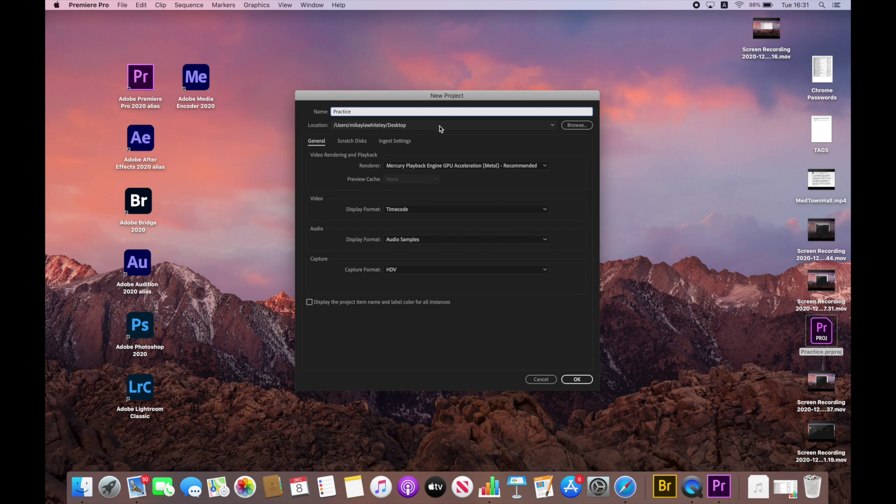
left_click(549, 126)
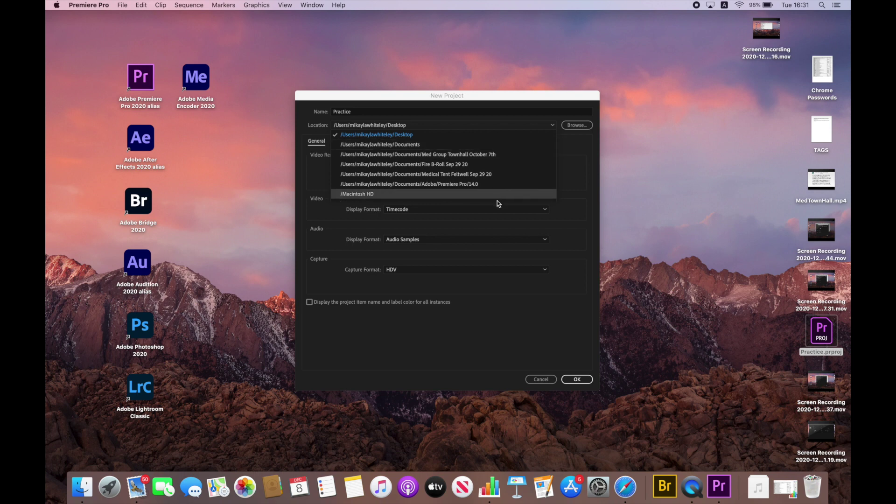
left_click(586, 126)
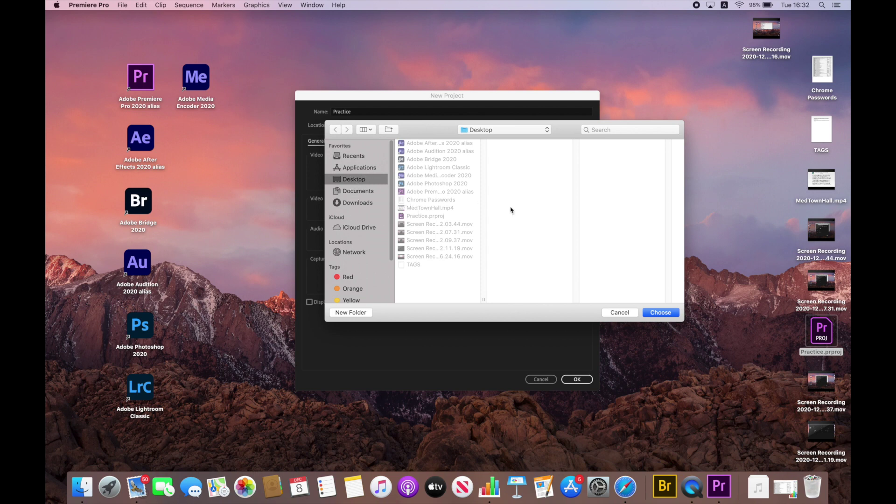
left_click(663, 315)
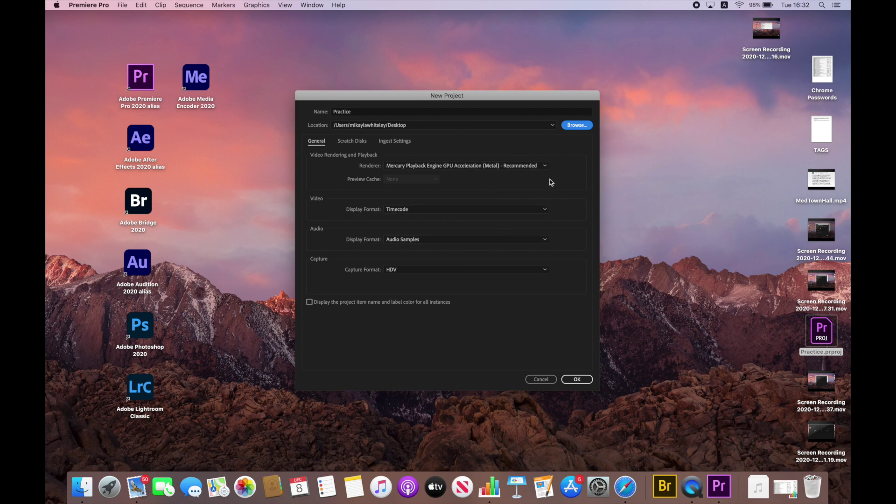
left_click(578, 380)
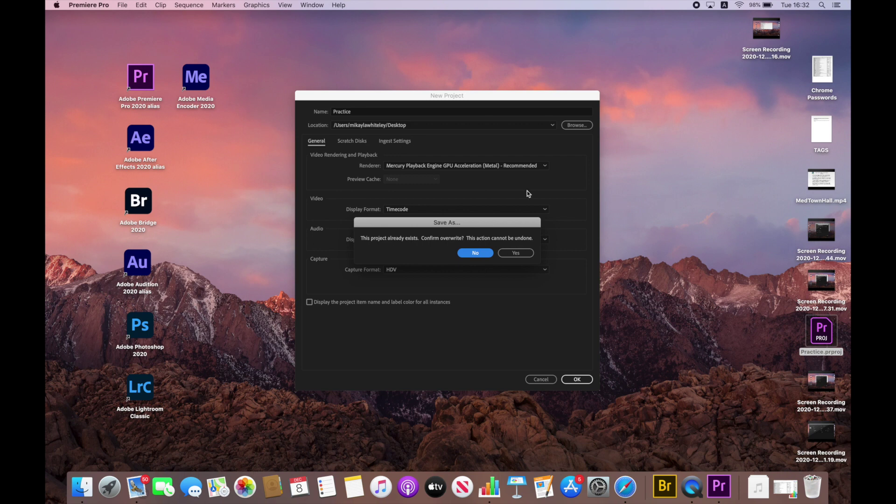
left_click(512, 254)
- Confirm replacing the old Practice project so the new empty project opens
left_click(516, 254)
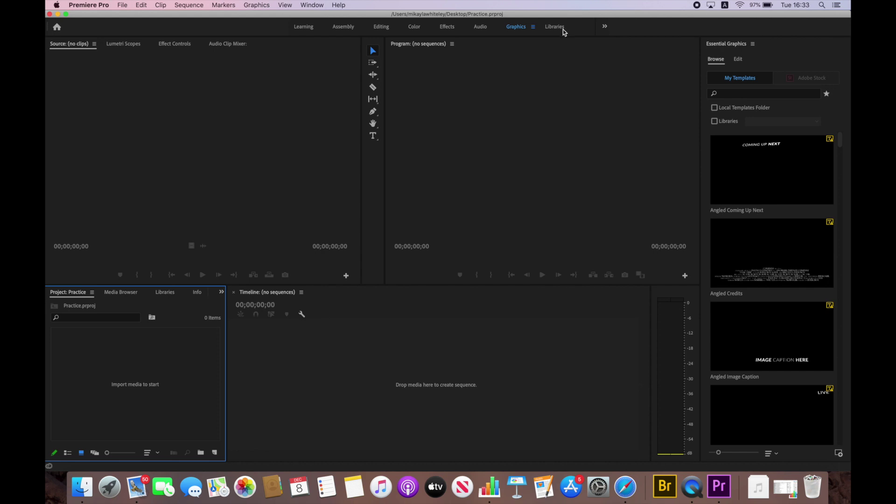
left_click(124, 5)
mouse_move(129, 17)
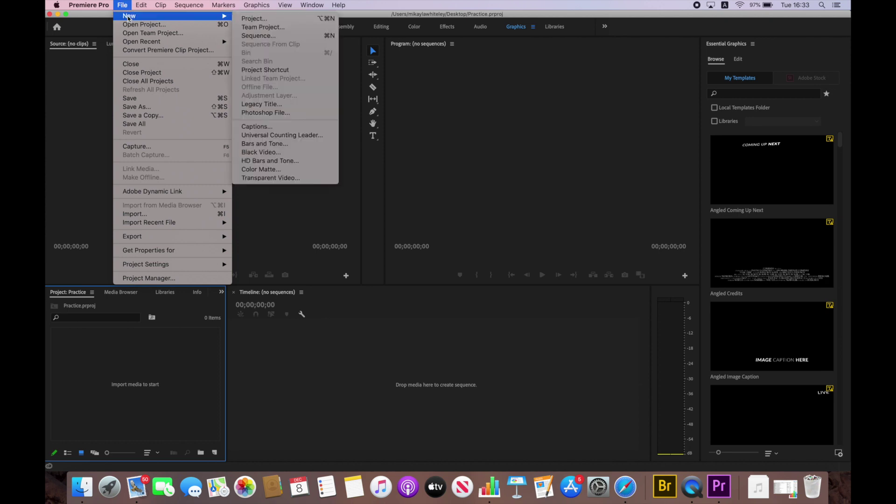
- Create a new DSLR 1080p30 sequence named 'First'
left_click(269, 36)
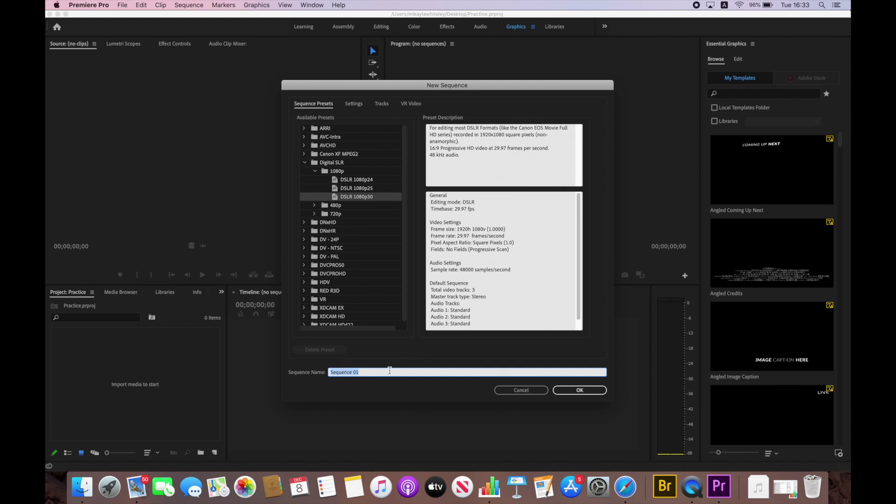
type("First")
left_click_drag(406, 202, 405, 229)
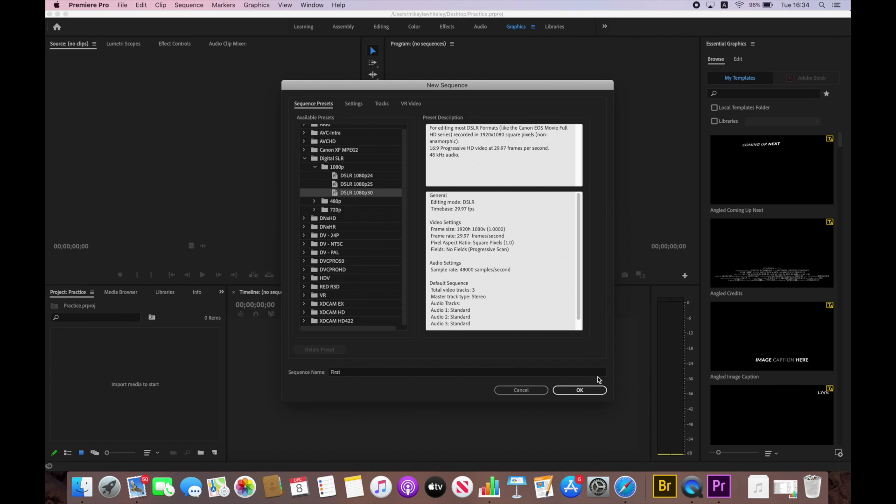
left_click(590, 389)
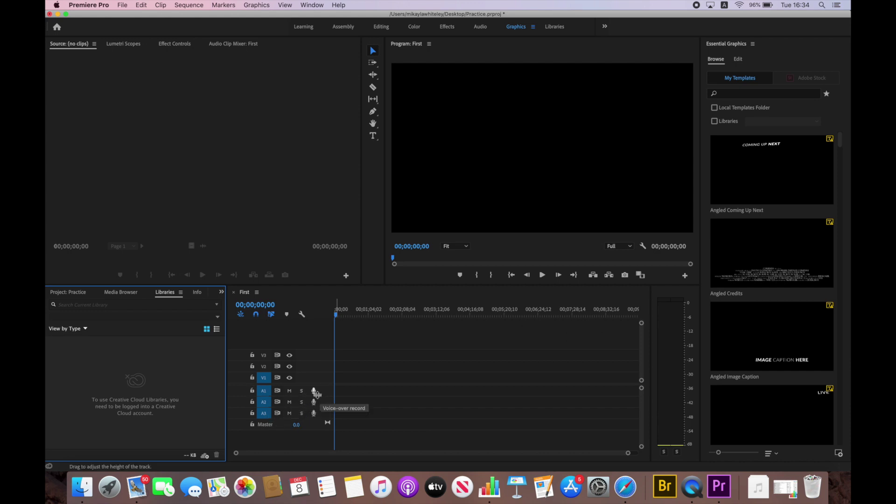
- Toggle V1's track output off and back on, then bring up the Import dialog with Cmd+I
left_click(290, 378)
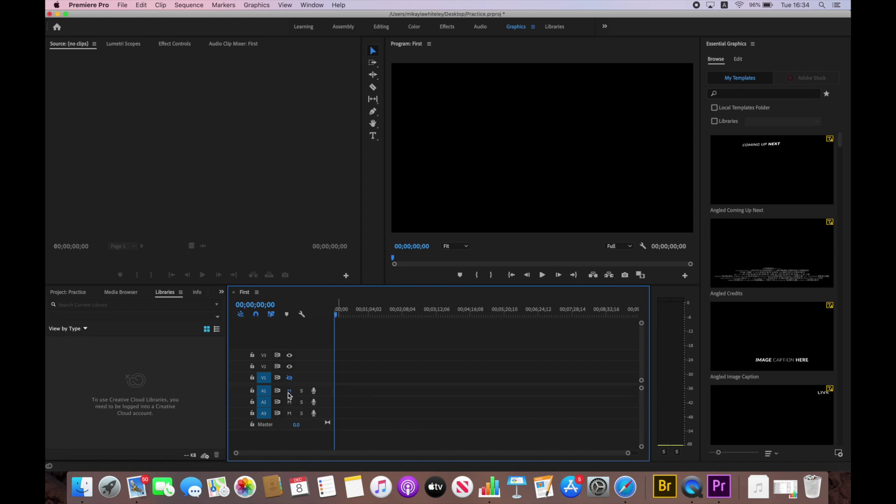
left_click(289, 378)
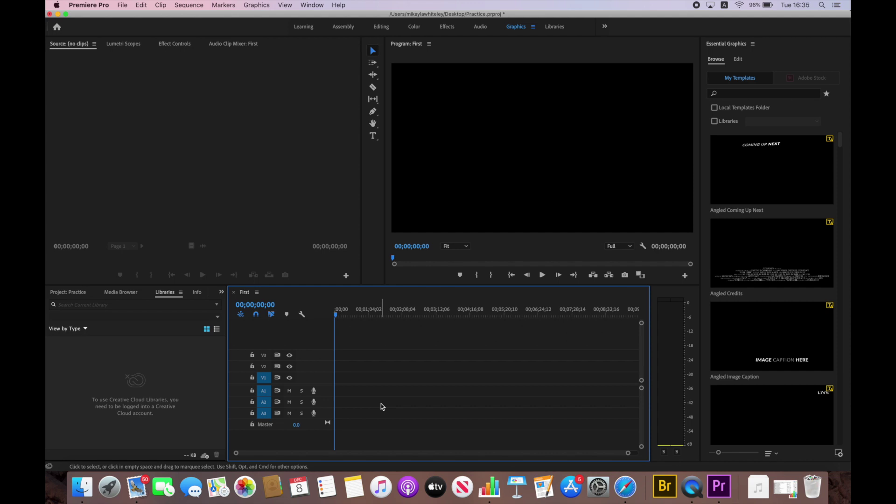
key("super+i")
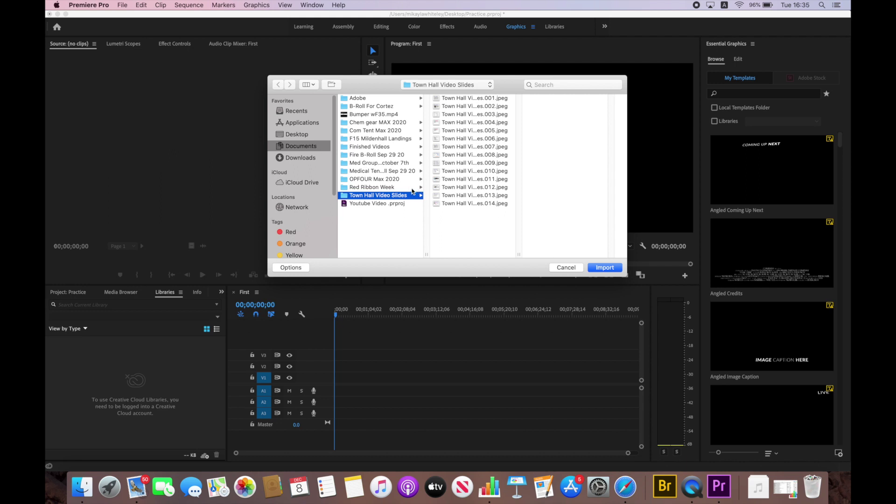
- Import the SWJ_6237–SWJ_6251 clips from the Medical Tent Feltwell Sep 29 20 folder
left_click(381, 140)
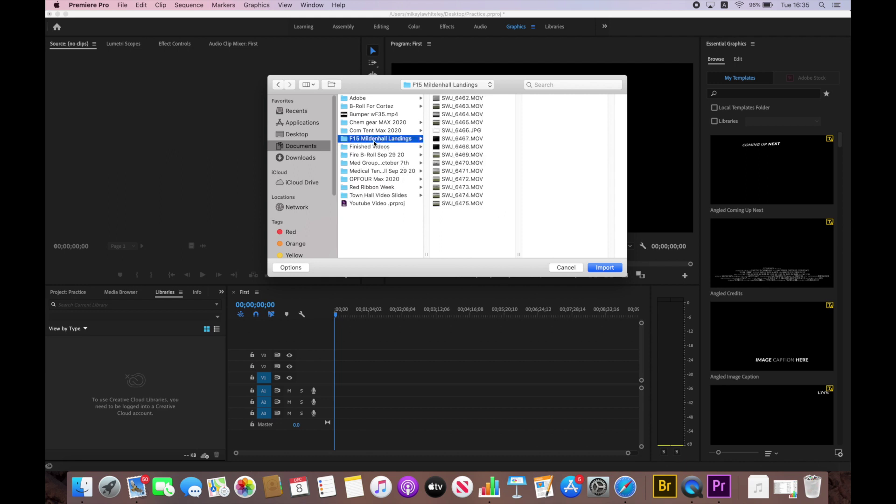
left_click(399, 123)
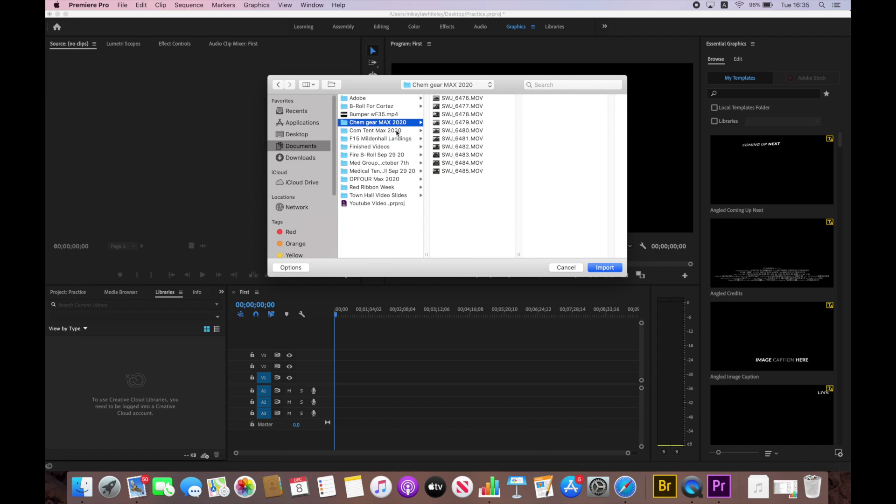
left_click(396, 131)
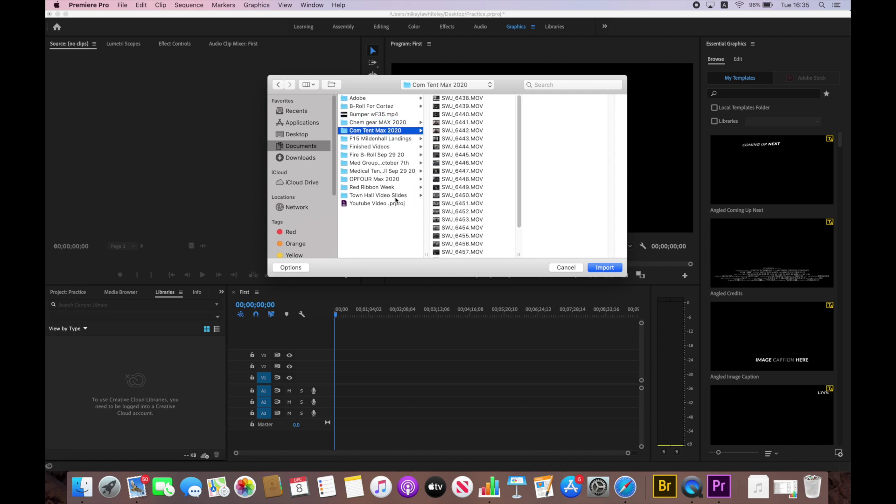
left_click(407, 173)
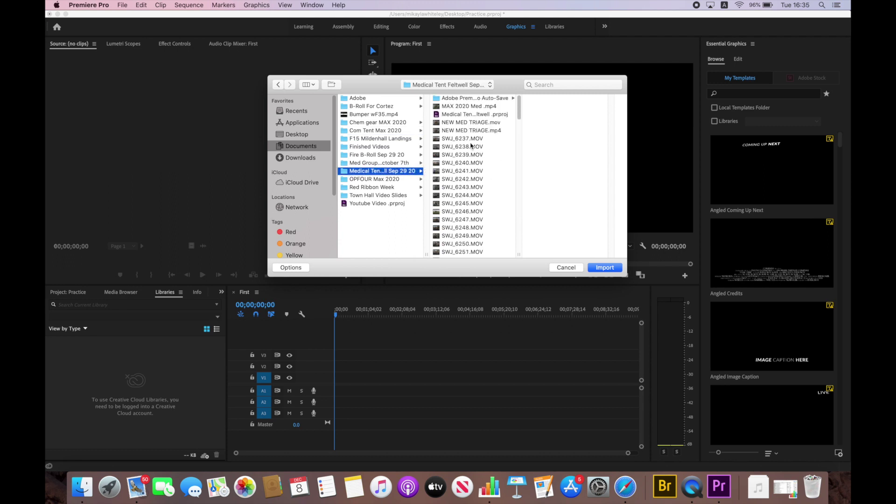
left_click_drag(496, 140, 491, 249)
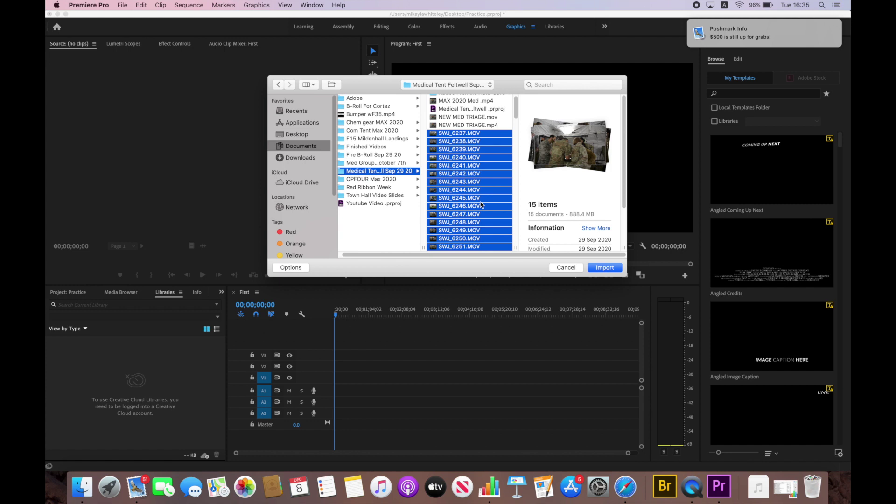
left_click(611, 268)
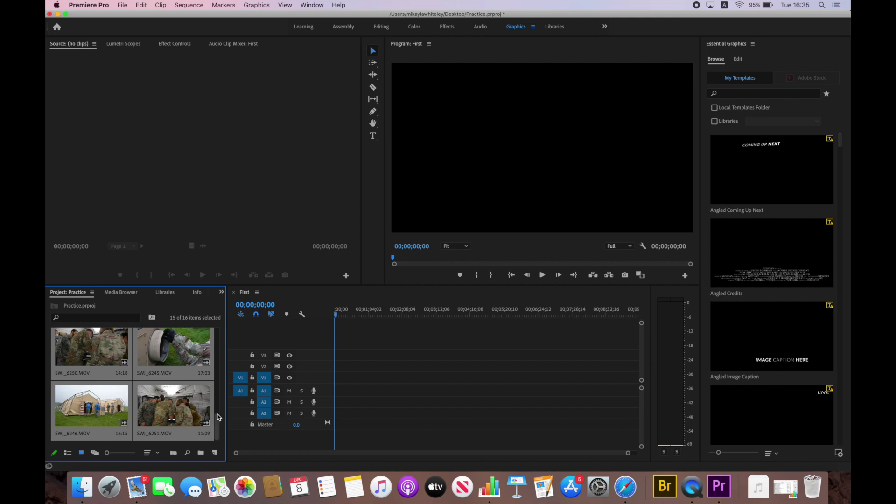
- Sort the Practice bin clips by name and scroll through them from SWJ_6237.MOV
left_click(166, 399)
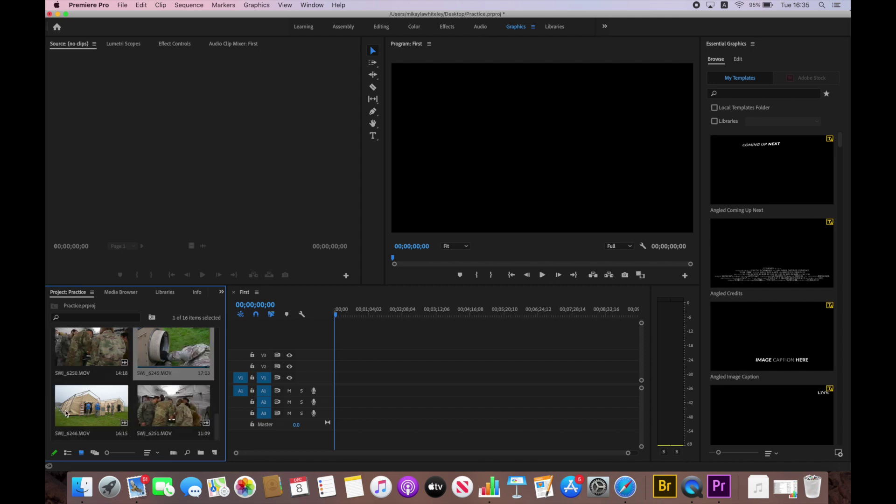
left_click(158, 454)
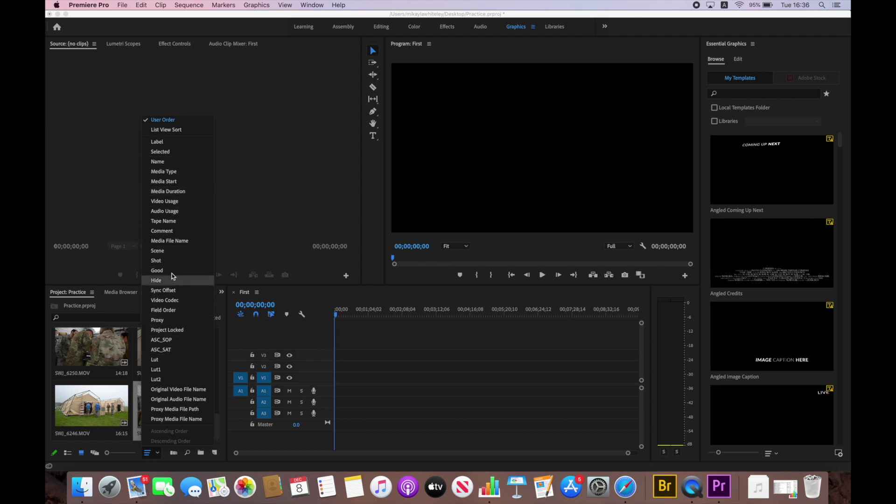
left_click(161, 162)
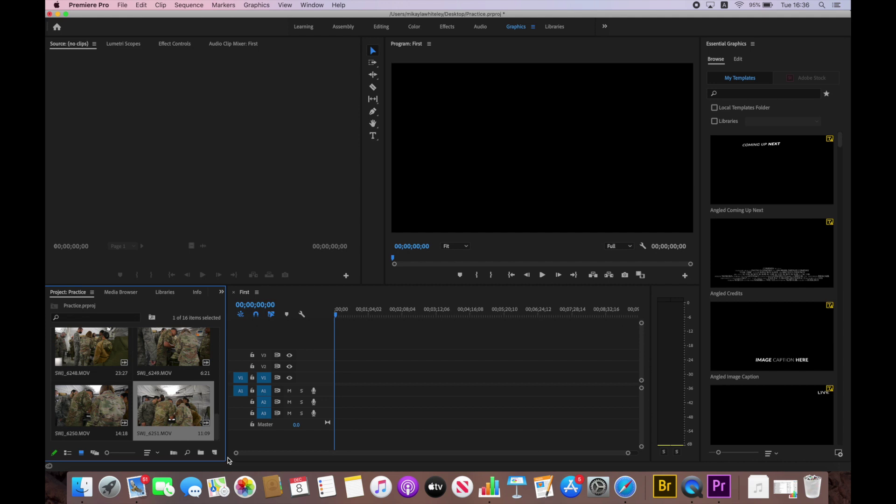
scroll(205, 420, "up", 5)
left_click(197, 359)
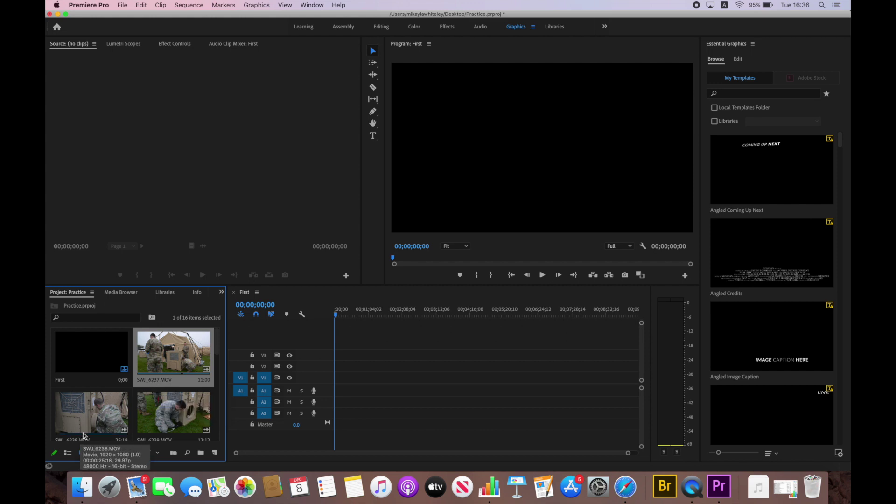
scroll(142, 404, "down", 1)
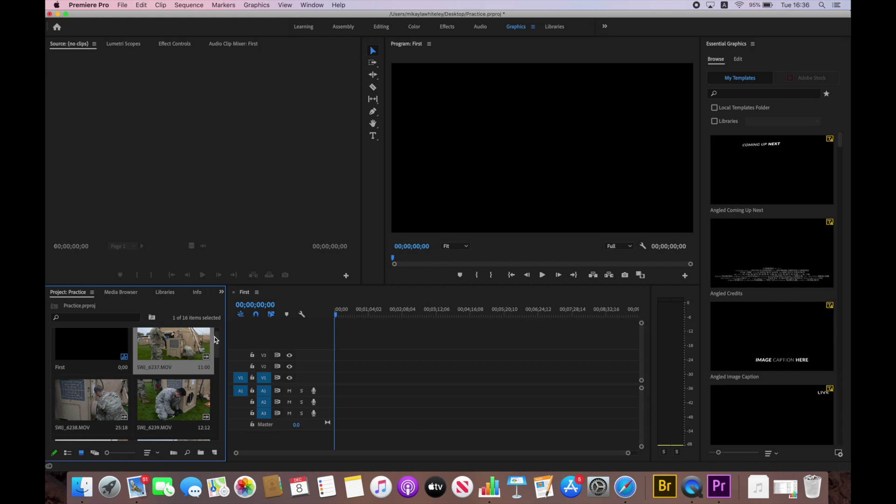
scroll(220, 335, "up", 1)
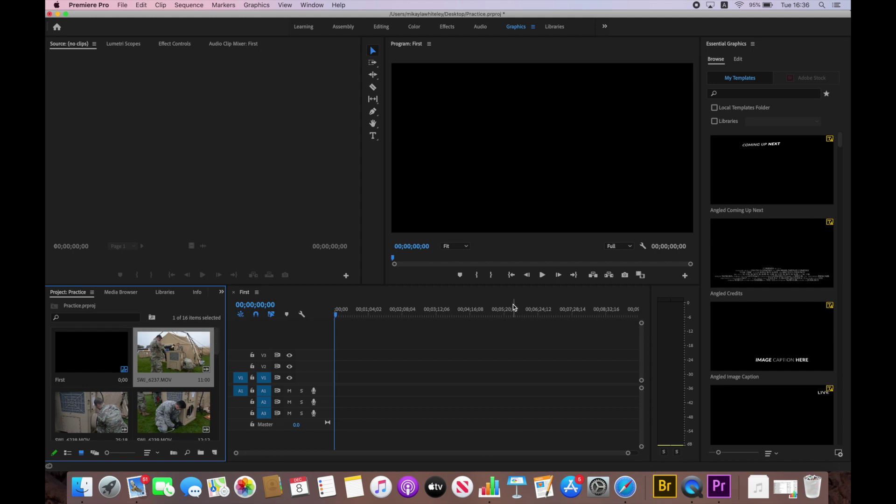
left_click_drag(220, 349, 229, 406)
scroll(224, 359, "down", 1)
- Load SWJ_6246.MOV in the Source Monitor and mark In at 00:00:02:00
left_click(110, 401)
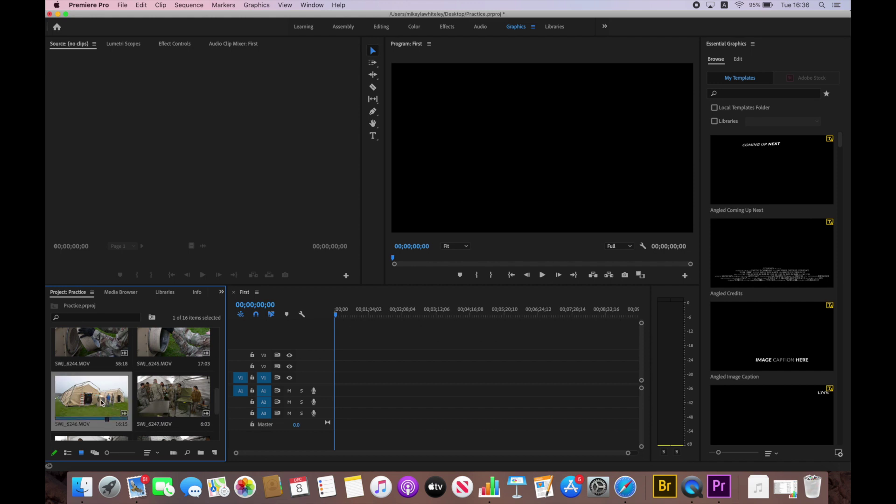
double_click(96, 399)
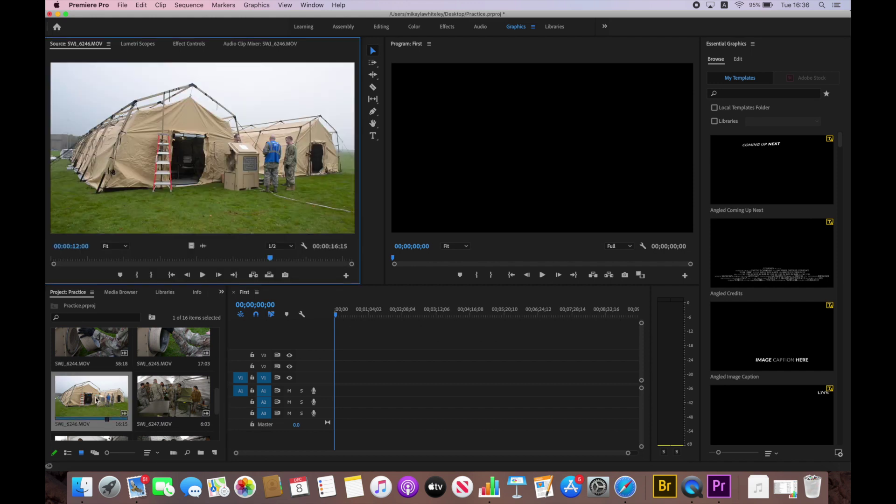
left_click_drag(270, 260, 88, 263)
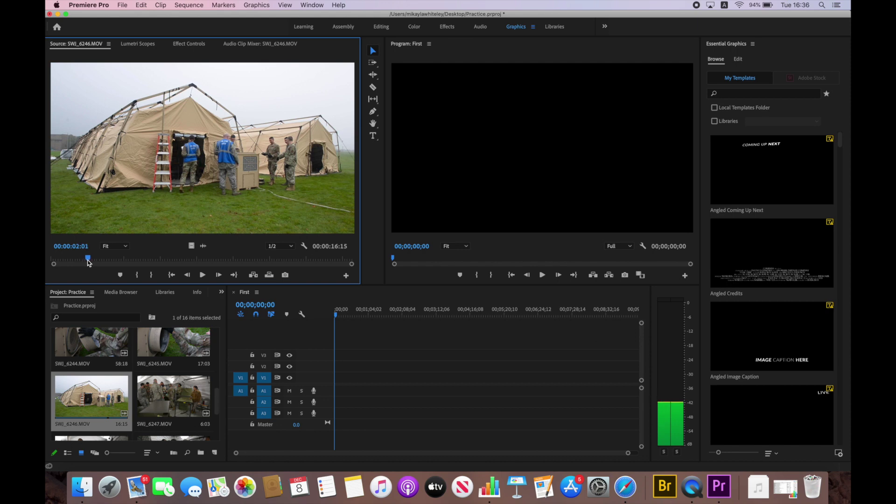
left_click_drag(88, 261, 90, 262)
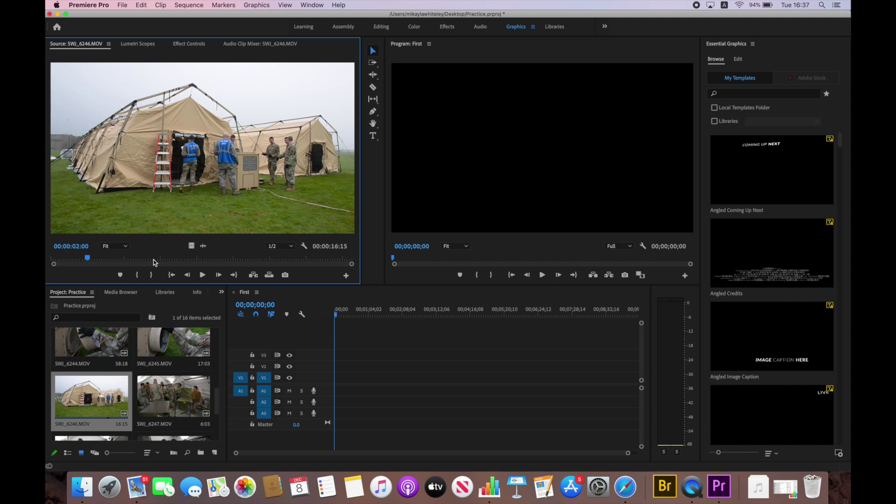
key("i")
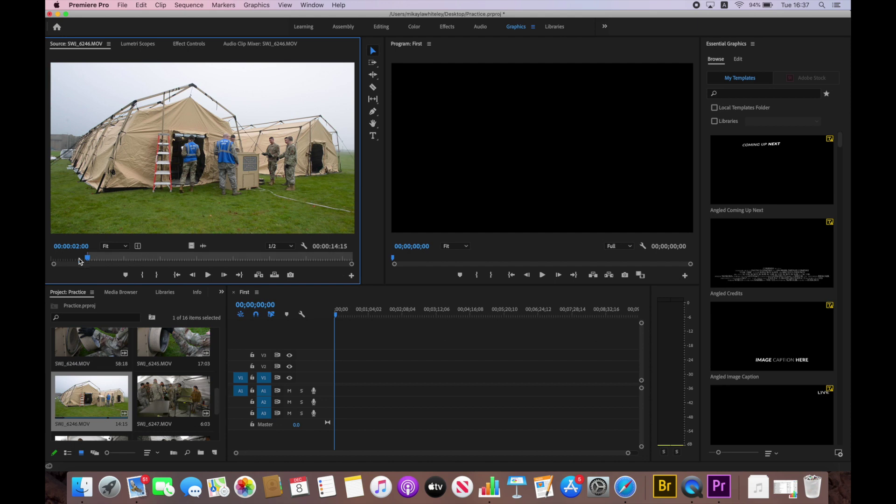
- Mark Out near 00:00:05:02 and place the 3-second section at the start of First
left_click_drag(88, 259, 145, 261)
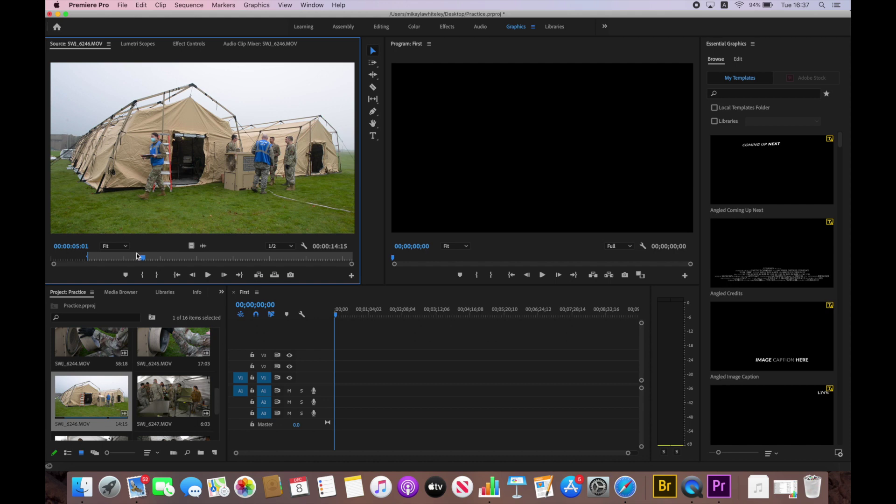
key("Left")
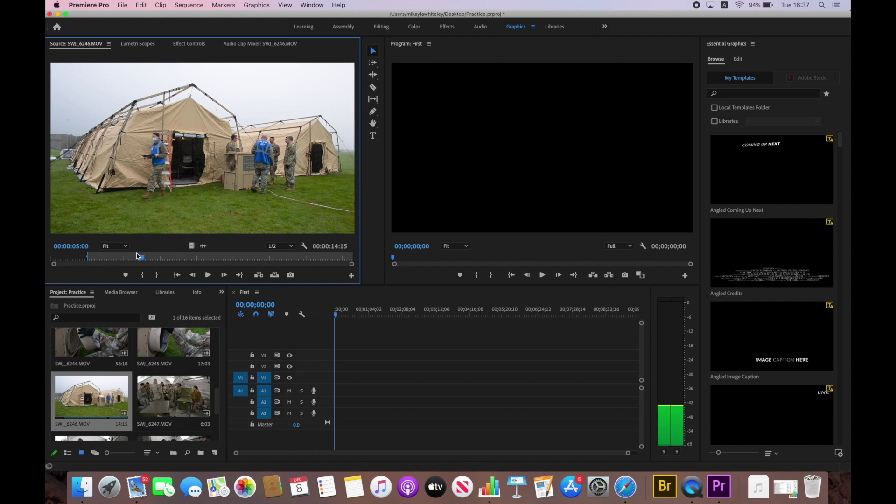
key("Right")
key("Right")
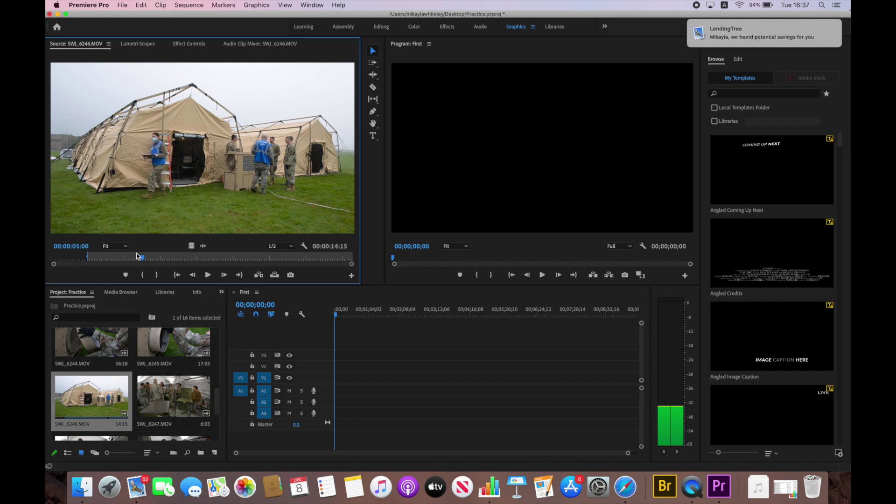
key("o")
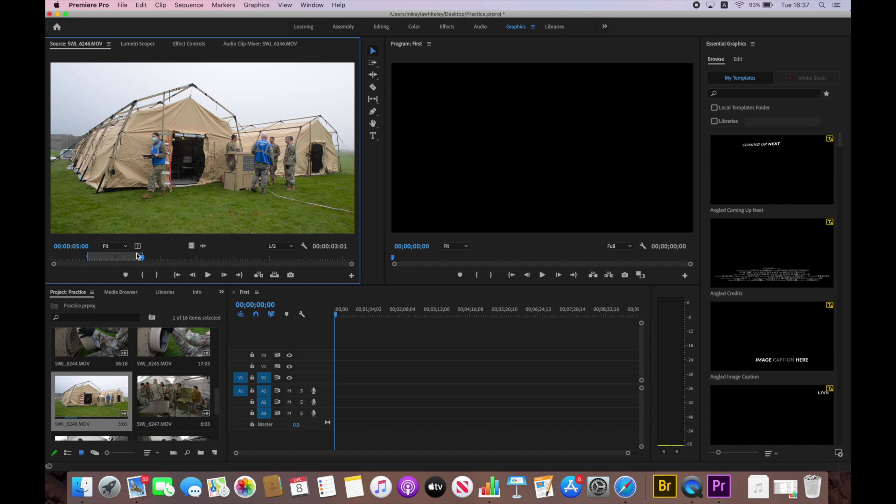
key(".")
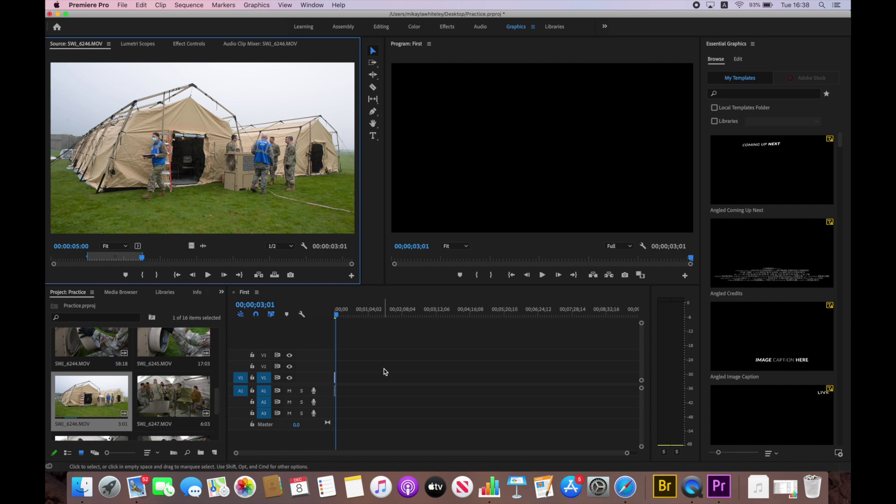
key("equal")
key("equal")
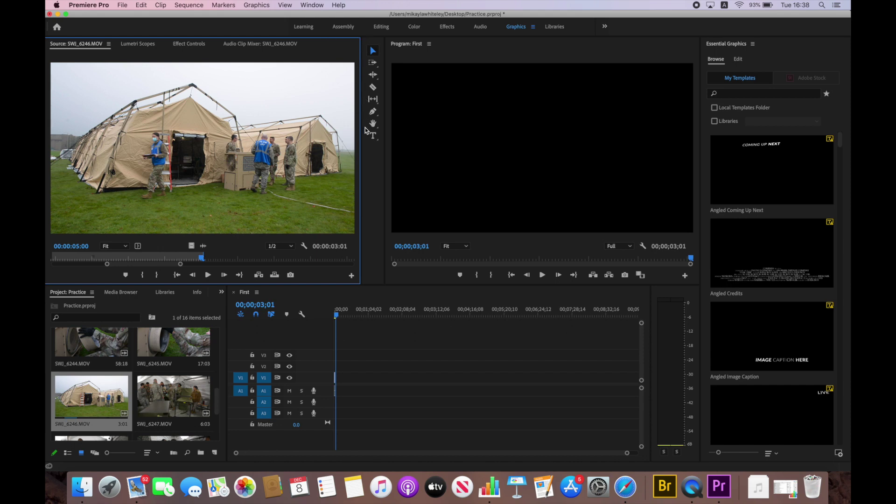
key("equal")
key("equal")
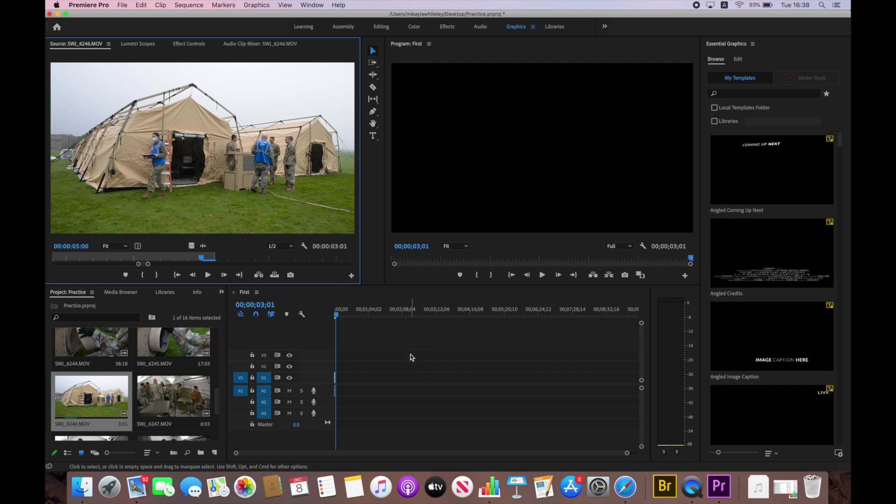
left_click(329, 298)
left_click_drag(342, 295, 344, 300)
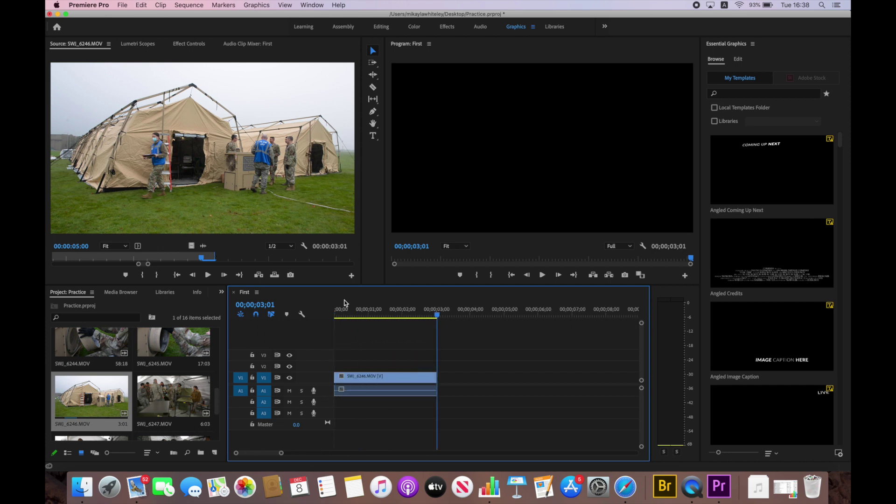
key("=")
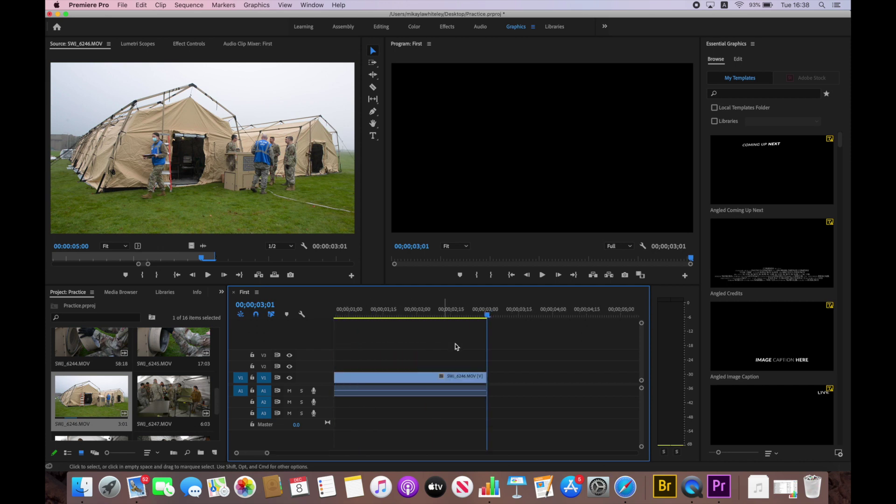
key("Home")
key("space")
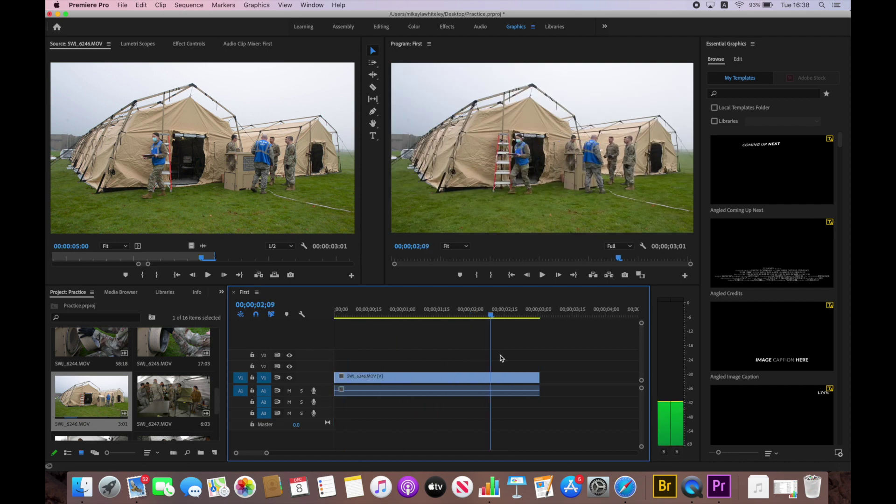
key("space")
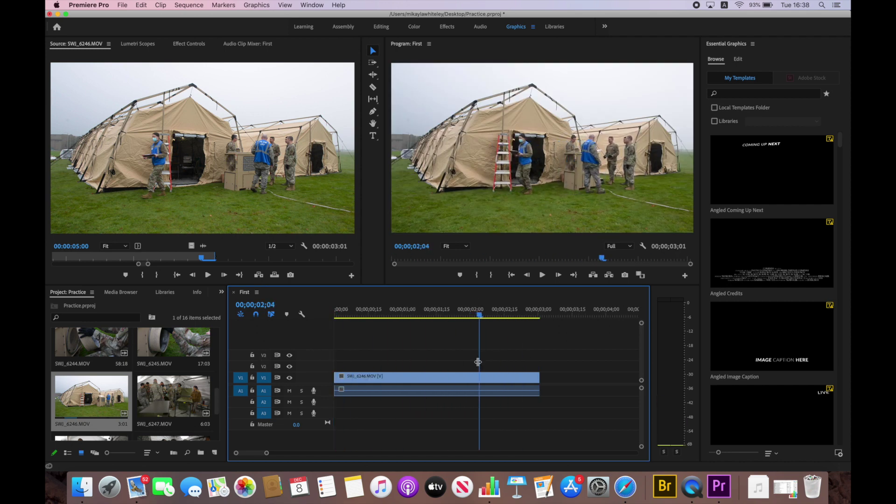
key("minus")
key("minus")
key("minus")
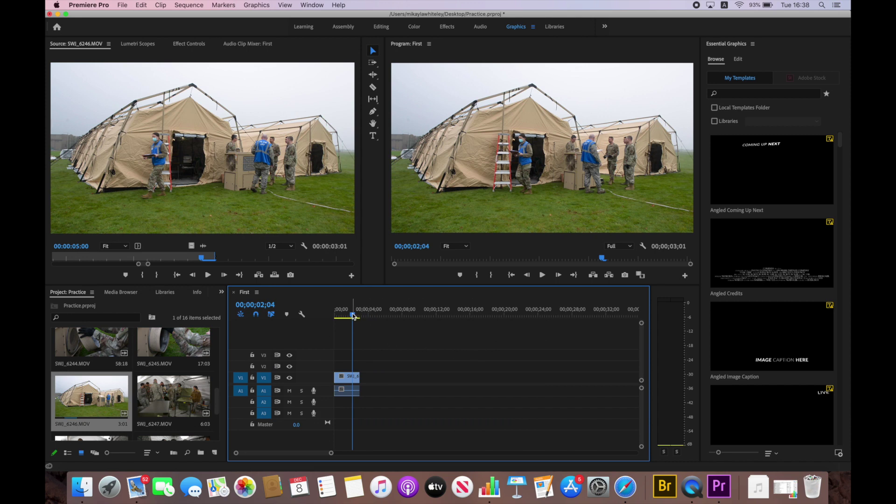
left_click_drag(353, 317, 370, 317)
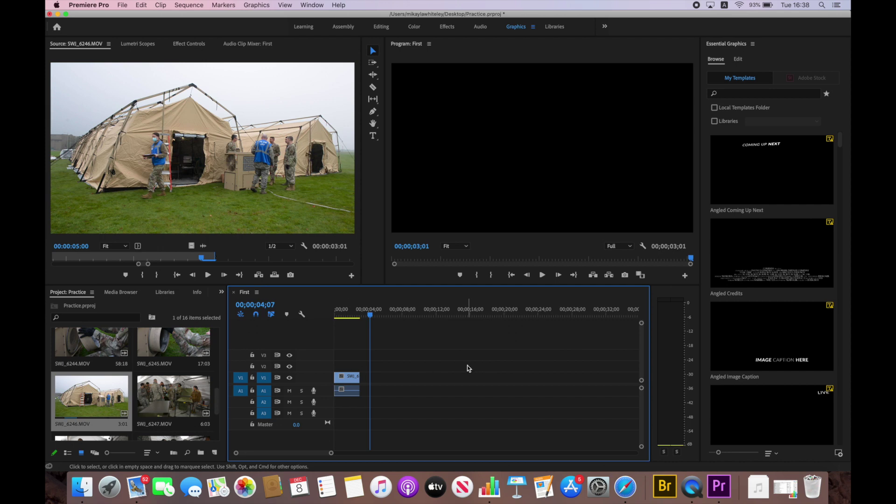
mouse_move(369, 316)
left_mouse_down()
mouse_move(357, 320)
mouse_move(365, 322)
left_mouse_up()
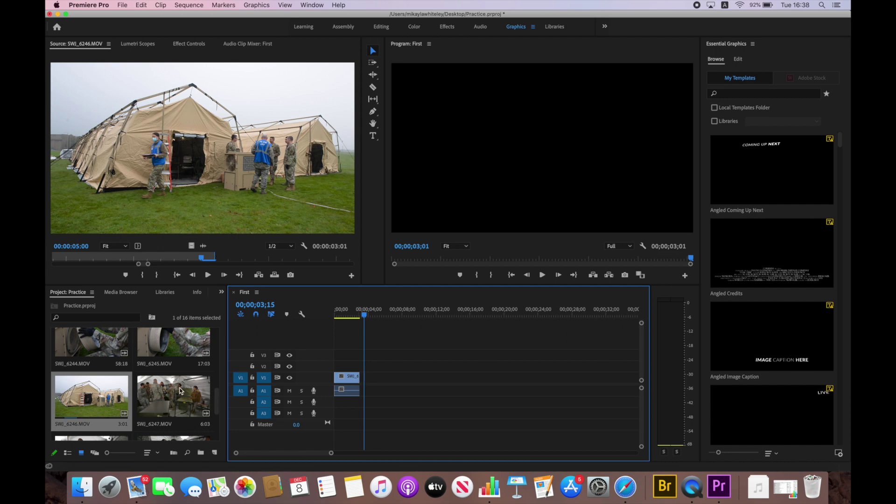
left_click_drag(217, 400, 214, 380)
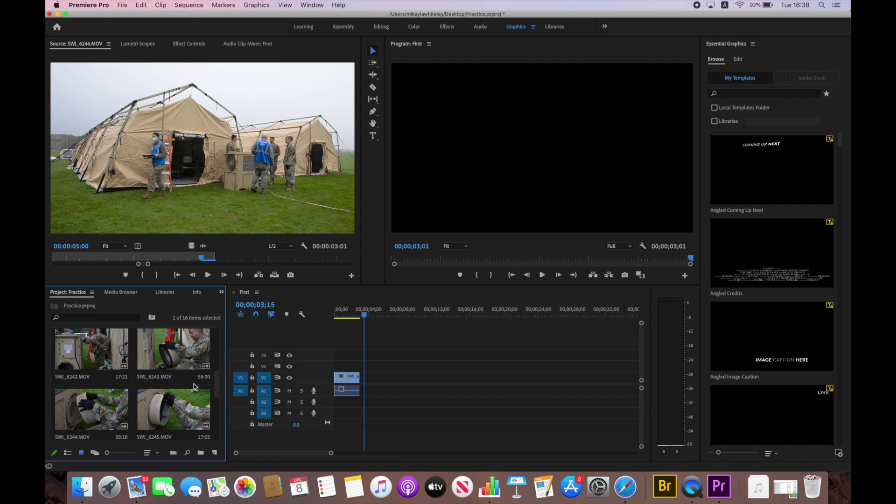
- Mark SWJ_6245.MOV from 00:00:04:08 to 00:00:13:07 and insert it after the tent clip
double_click(171, 399)
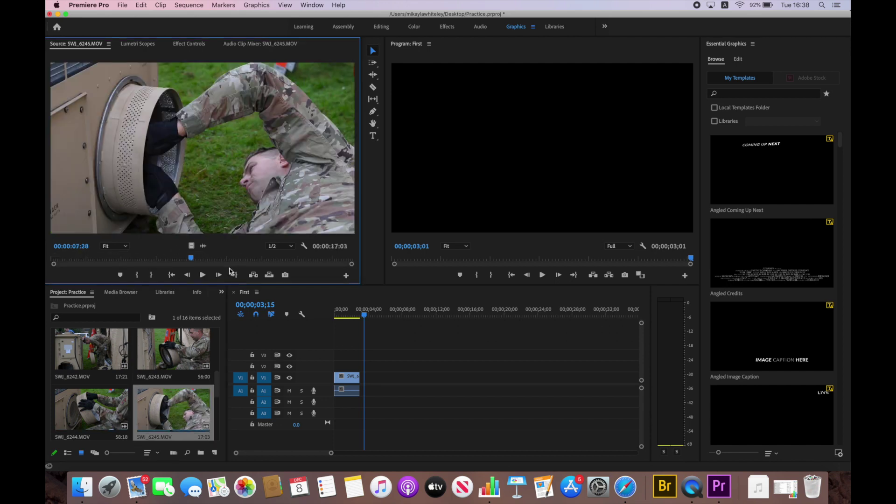
left_click_drag(202, 262, 95, 266)
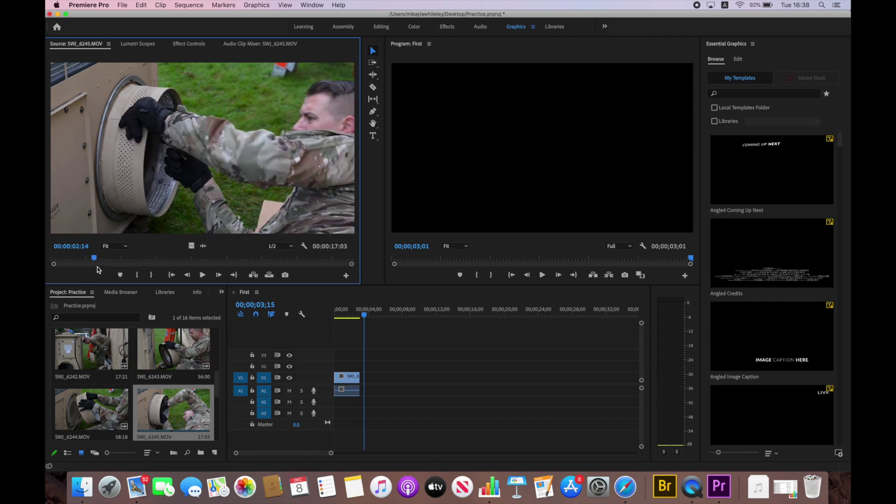
key("space")
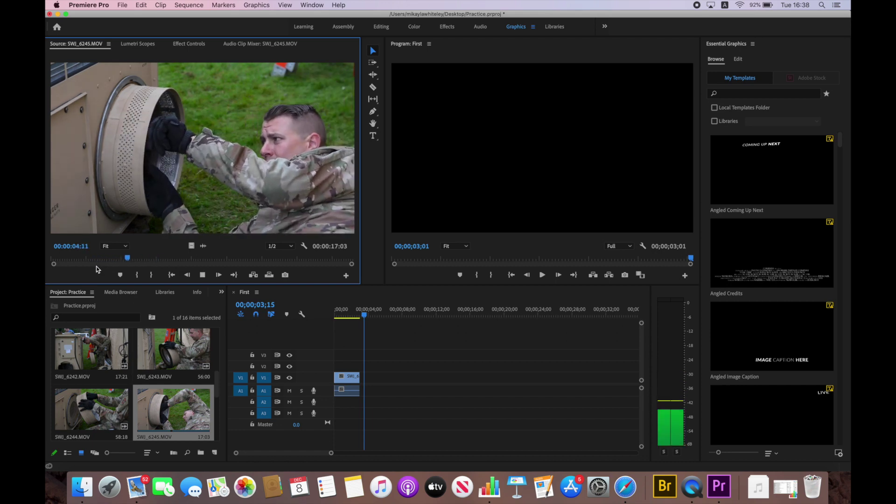
key("i")
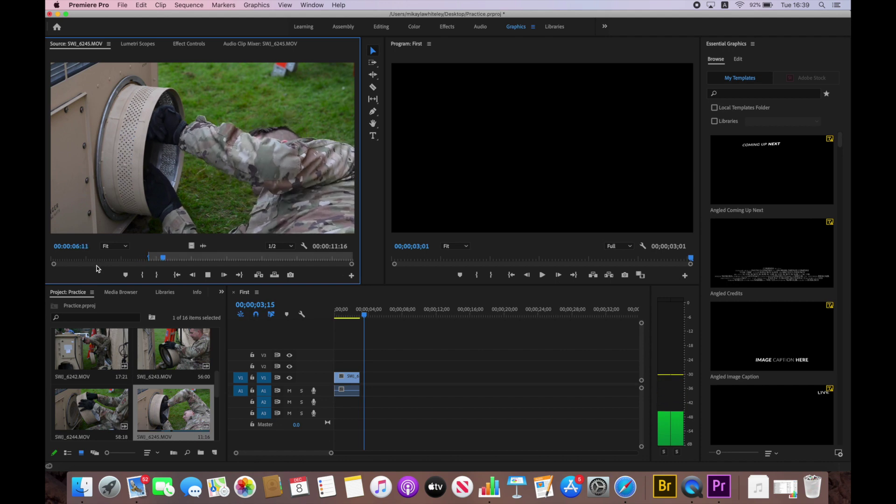
key("space")
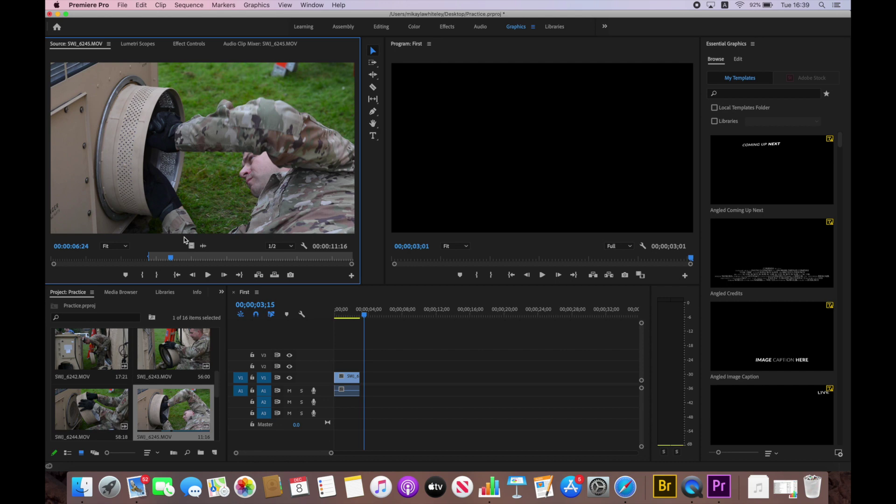
left_click_drag(172, 260, 127, 265)
key("i")
left_click_drag(131, 262, 286, 251)
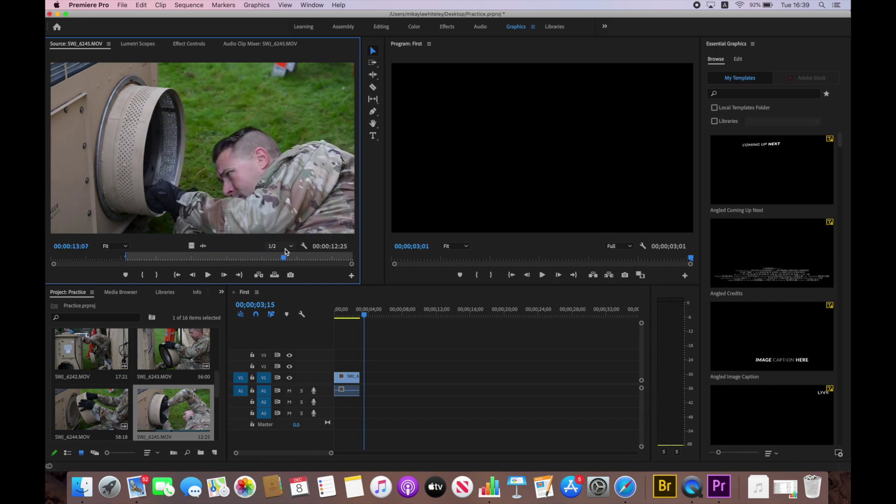
key("o")
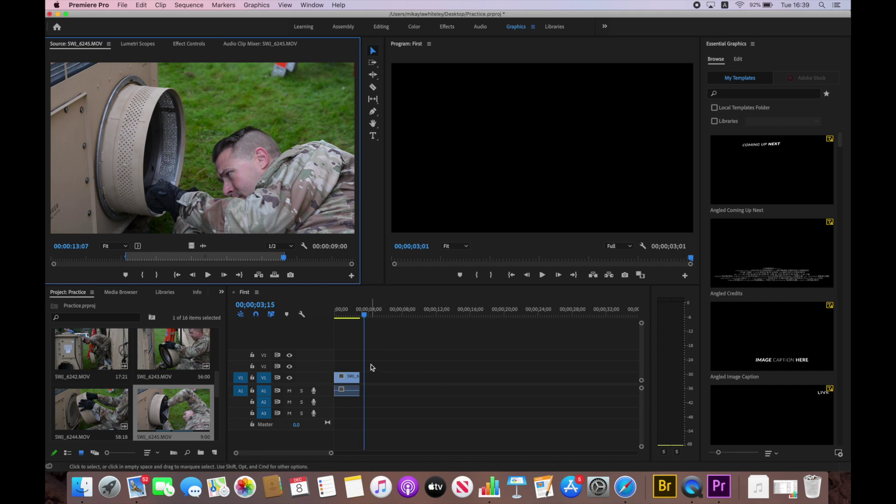
key("comma")
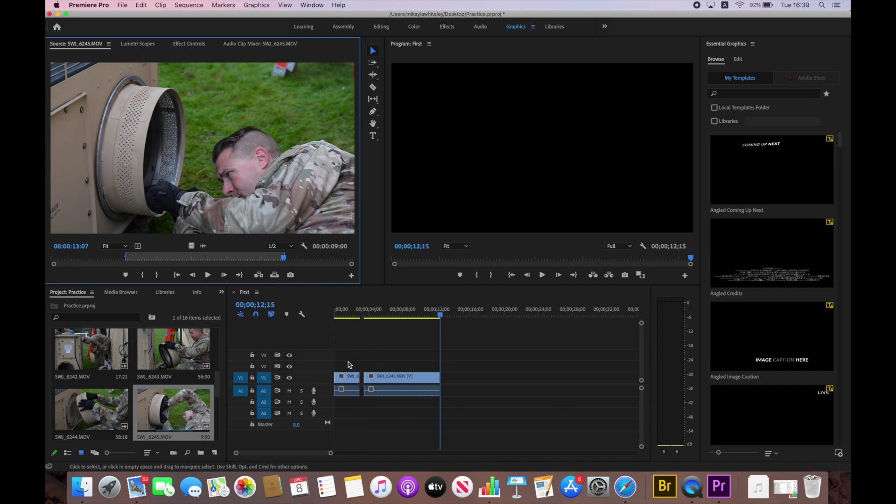
- Ripple Delete the V1 gap so SWJ_6245 directly follows the tent clip, then play back to check
left_click_drag(439, 322, 386, 327)
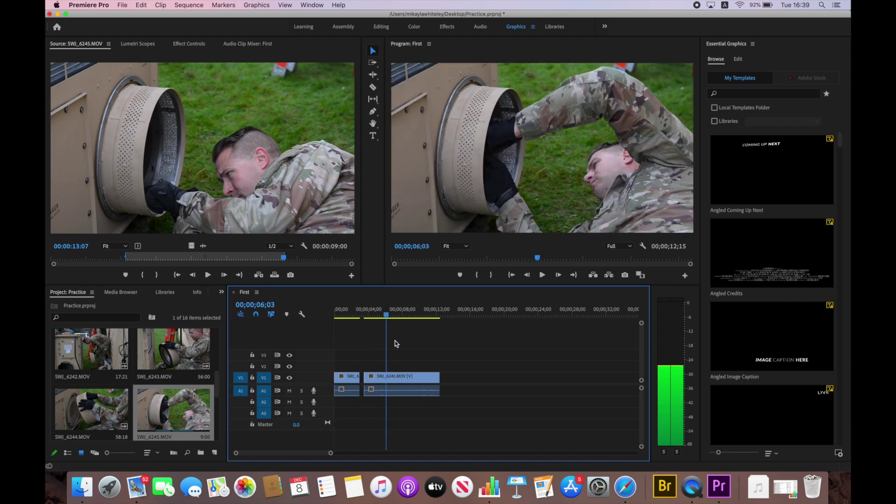
left_click(443, 315)
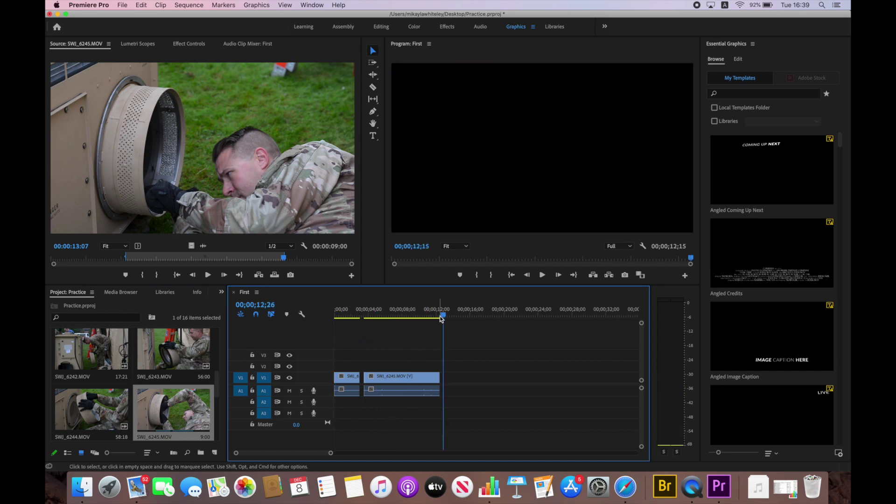
left_click(337, 316)
left_click_drag(386, 381, 413, 382)
right_click(373, 380)
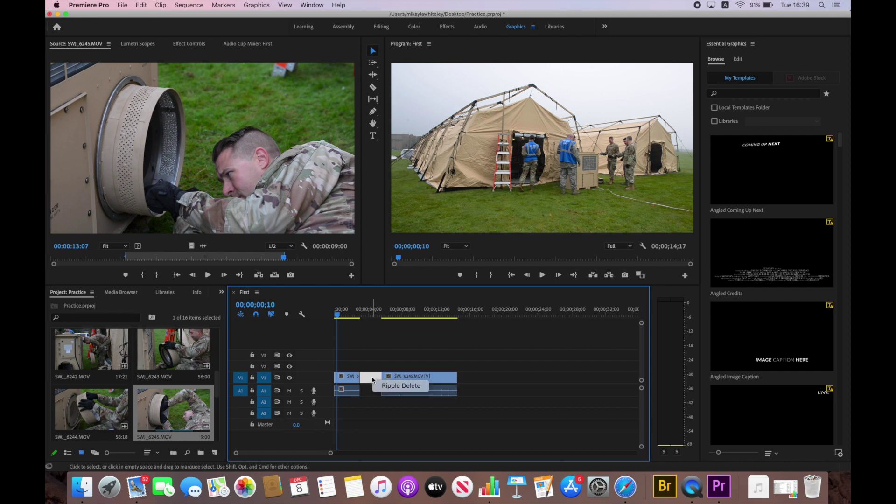
left_click(396, 386)
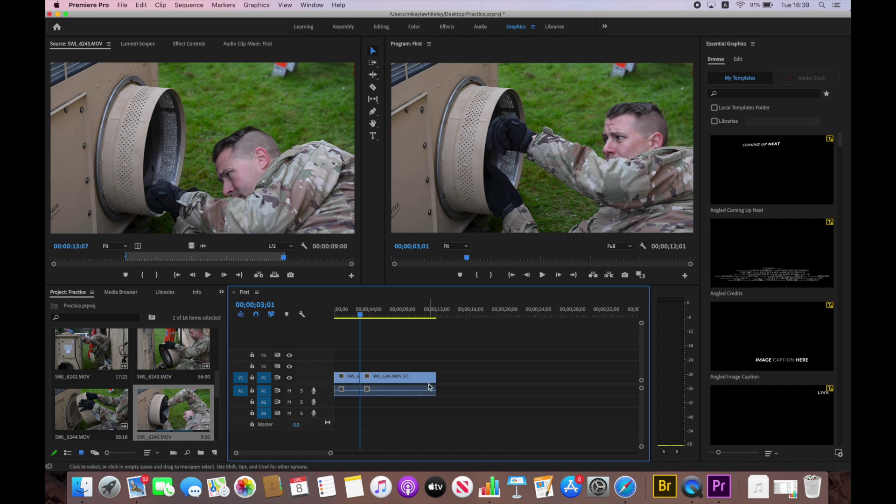
key("Home")
key("space")
left_click_drag(351, 325, 439, 344)
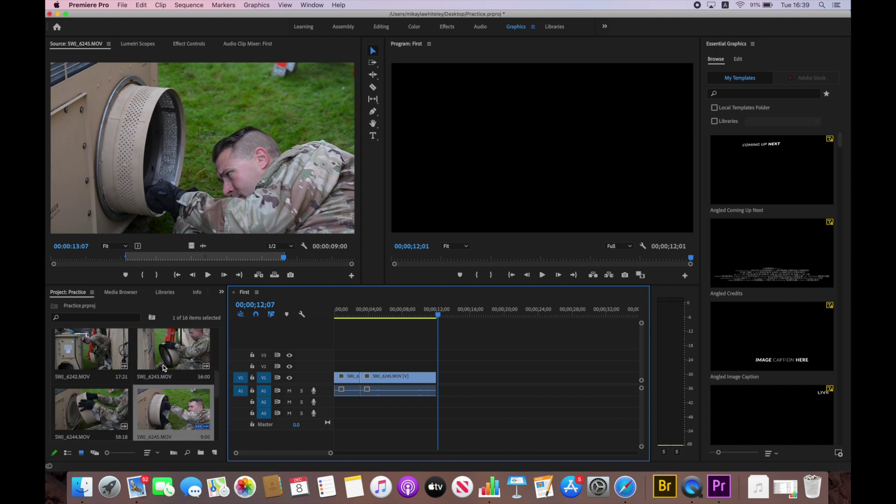
- Mark about 11–16 s of SWJ_6242 as In/Out and place it after SWJ_6245
double_click(90, 345)
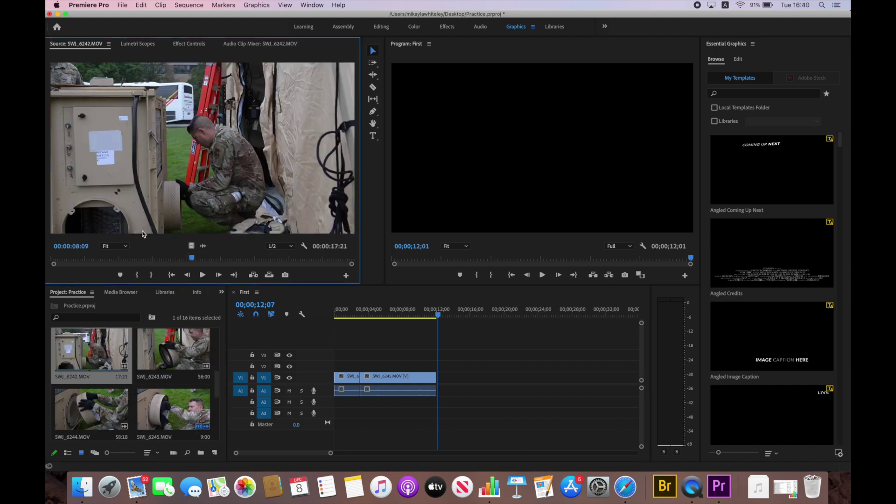
left_click_drag(217, 259, 247, 261)
key("i")
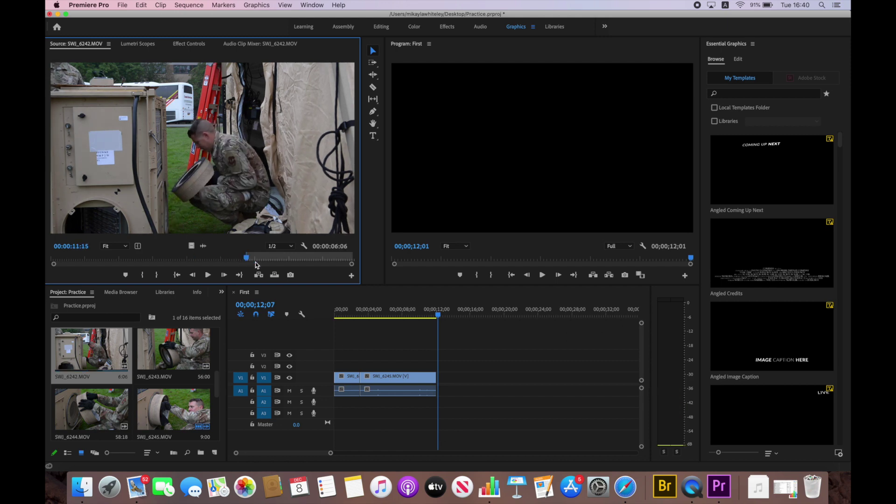
key("space")
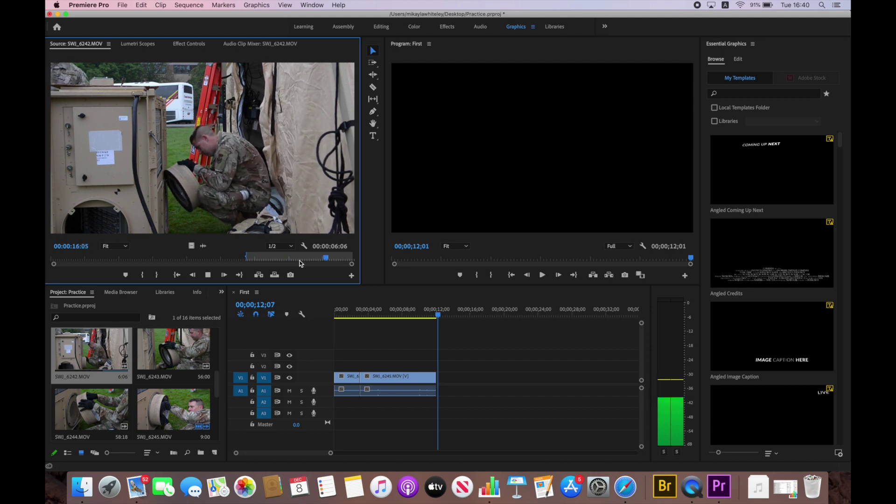
key("space")
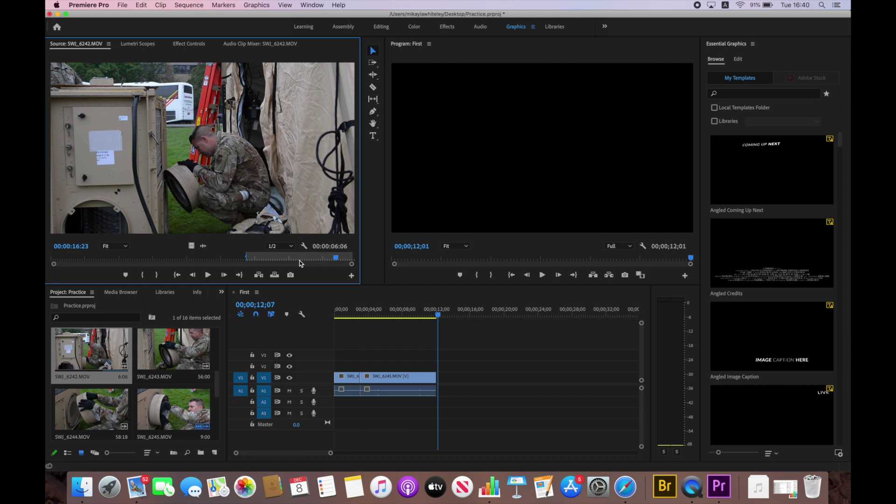
left_click_drag(335, 258, 292, 259)
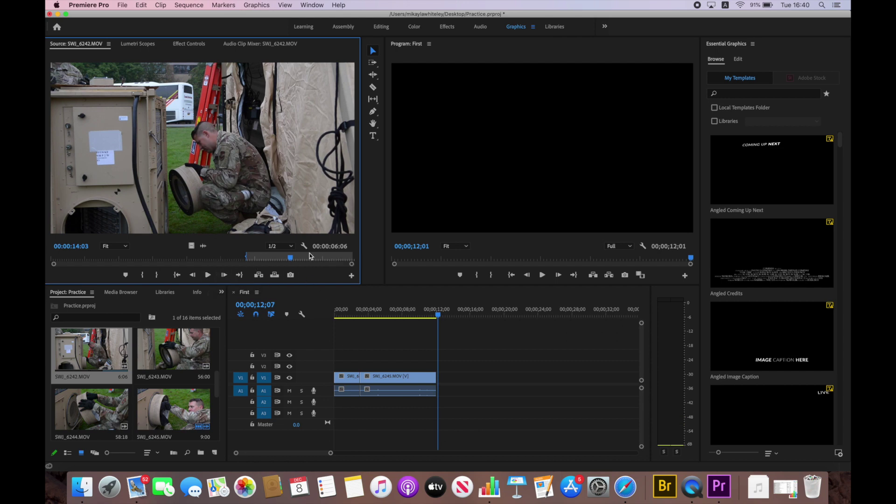
left_click_drag(295, 261, 329, 260)
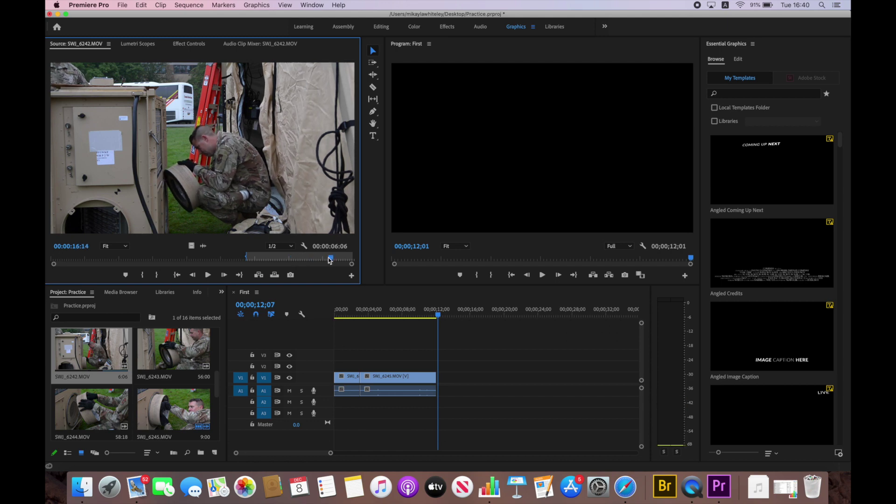
key("o")
key("period")
left_click_drag(439, 373, 460, 378)
- Ripple-delete the gap before SWJ_6242 on V1 and return the playhead to the sequence start
right_click(443, 379)
left_click(457, 386)
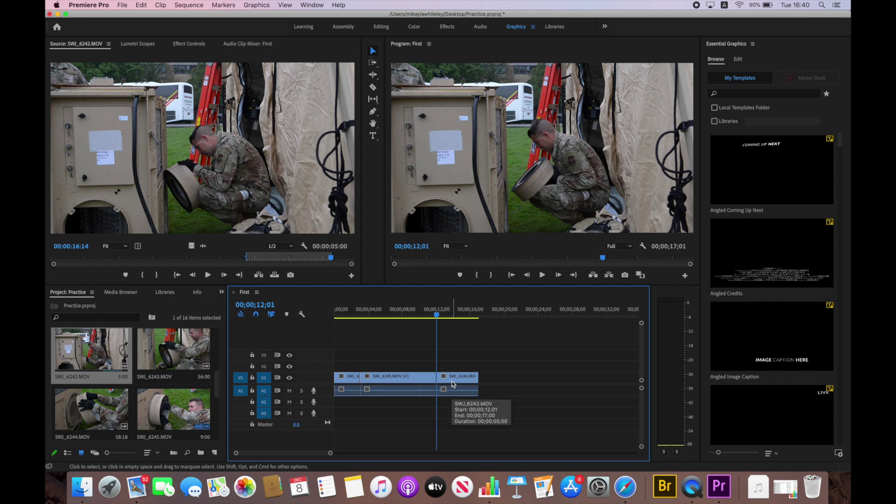
left_click_drag(436, 315, 334, 316)
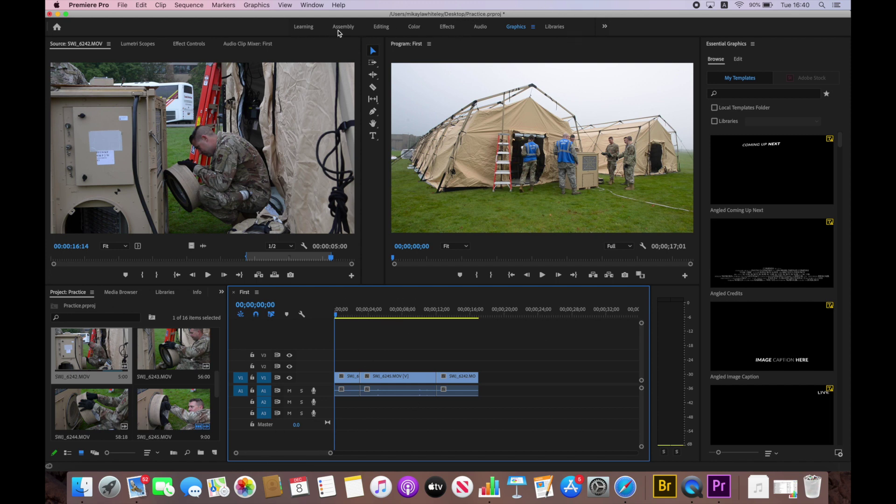
- Try the Effects, Editing and Graphics workspaces in turn
left_click(446, 27)
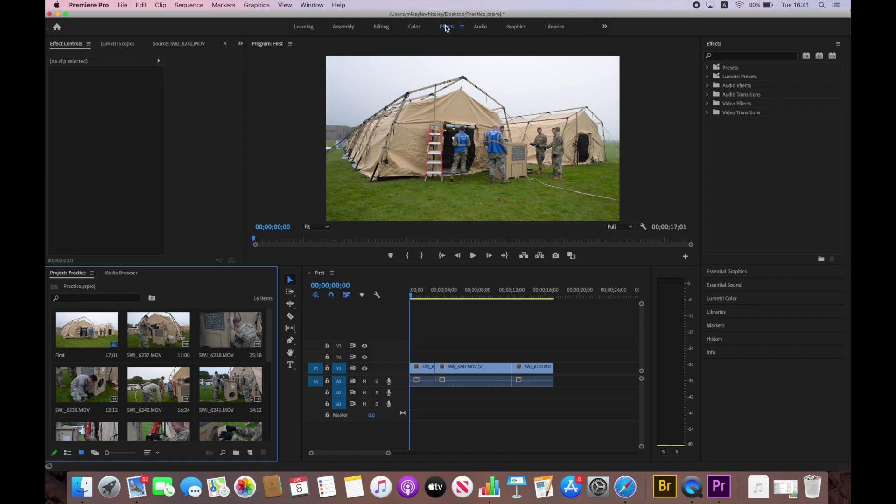
left_click(379, 29)
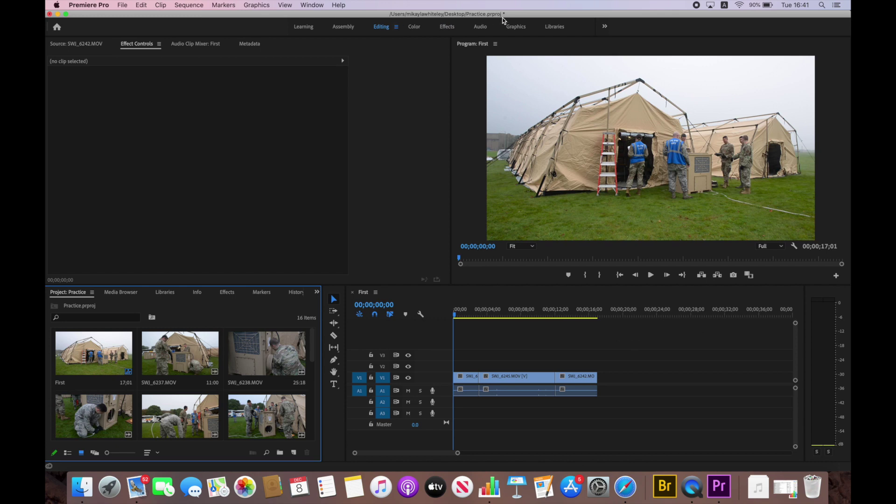
left_click(515, 29)
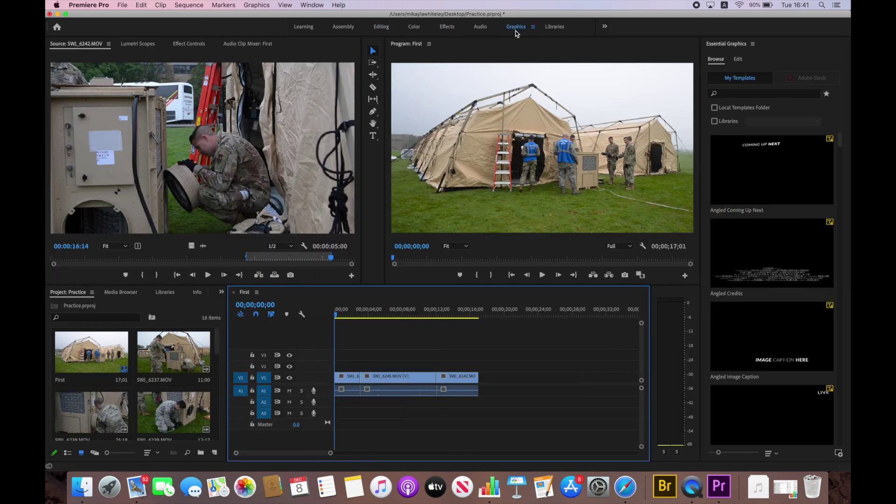
- Switch to the Learning workspace and scroll through the Learn panel's tutorials
left_click(304, 27)
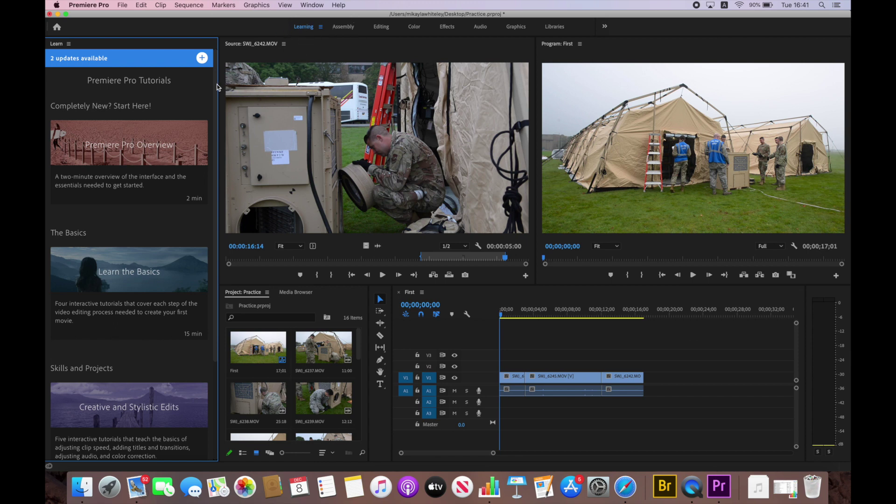
mouse_move(167, 437)
scroll(216, 185, "down", 2)
scroll(215, 254, "down", 2)
scroll(211, 152, "up", 4)
scroll(219, 134, "down", 5)
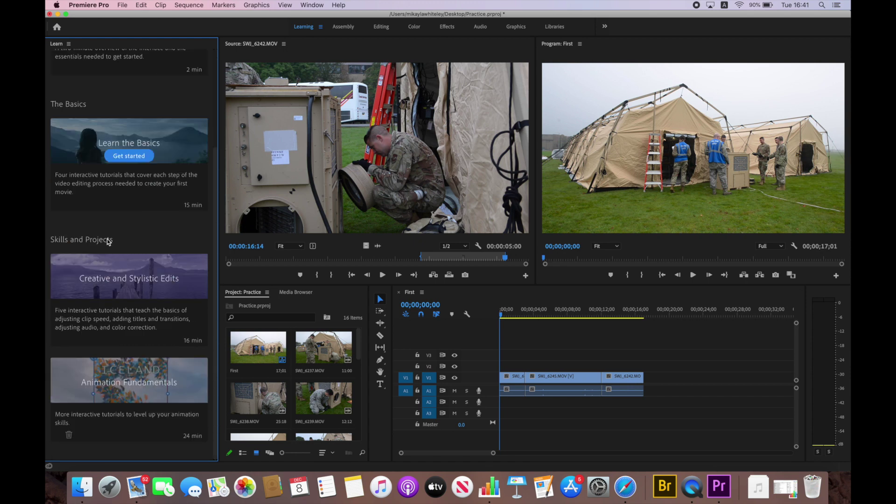
mouse_move(164, 329)
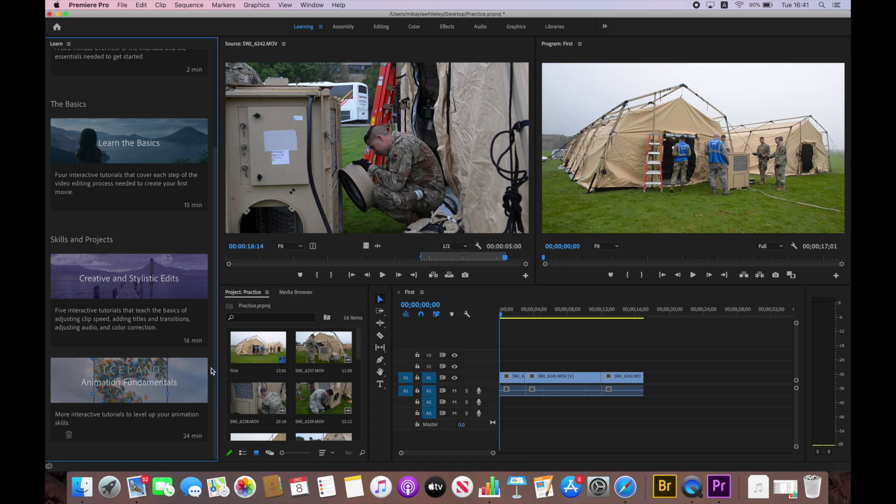
mouse_move(204, 383)
- Return to the Effects workspace and expand Video Transitions > Dissolve in the Effects panel
left_click(450, 28)
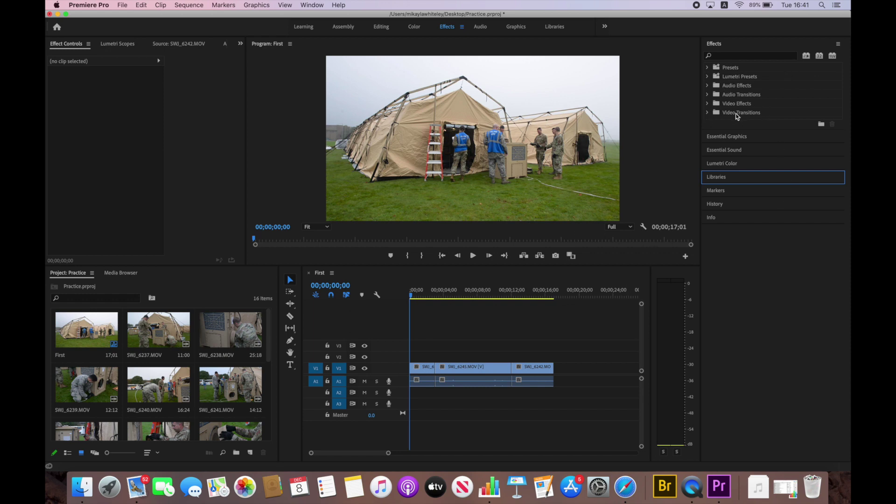
left_click(761, 116)
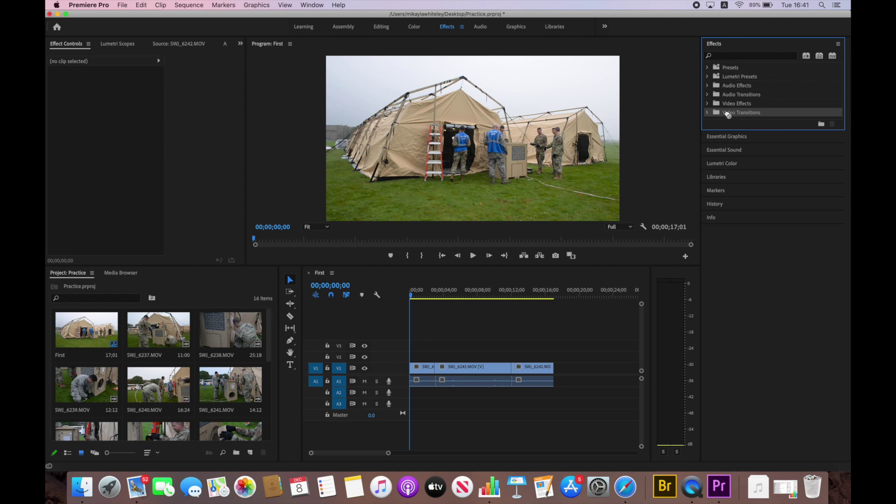
left_click(708, 114)
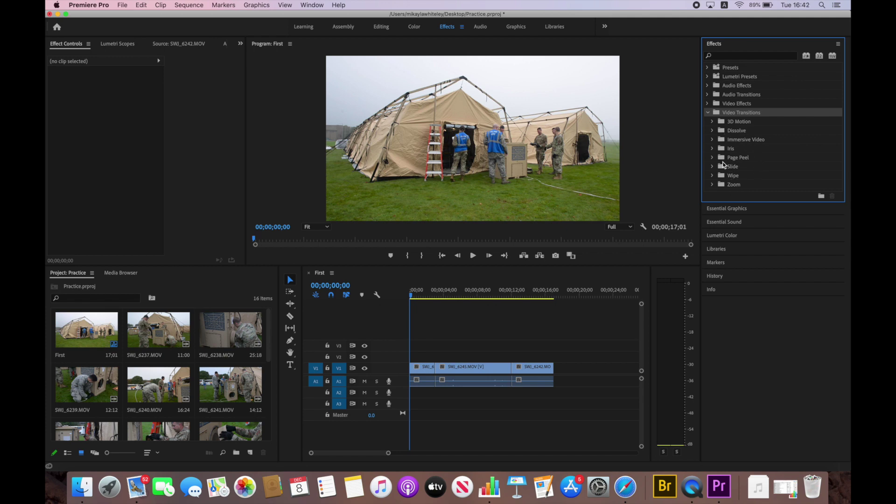
left_click(712, 131)
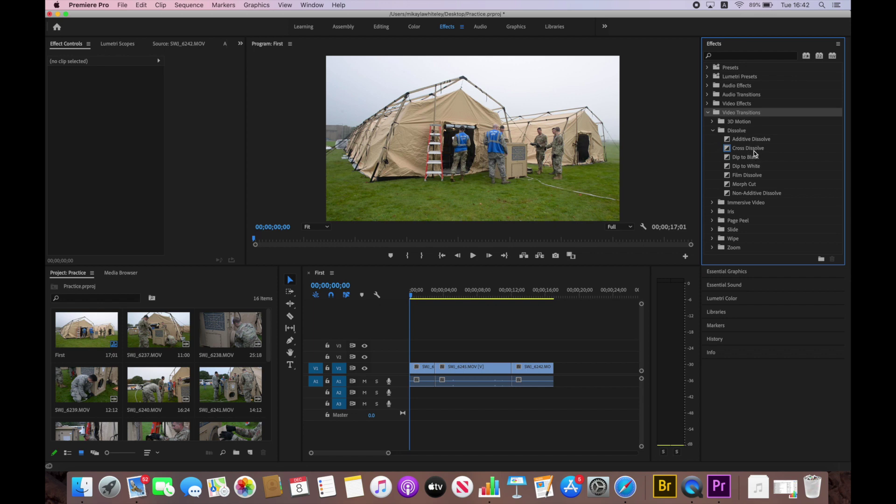
- Drop Cross Dissolve on the first V1 clip's start, preview it, and zoom the timeline in
left_click_drag(752, 153, 415, 369)
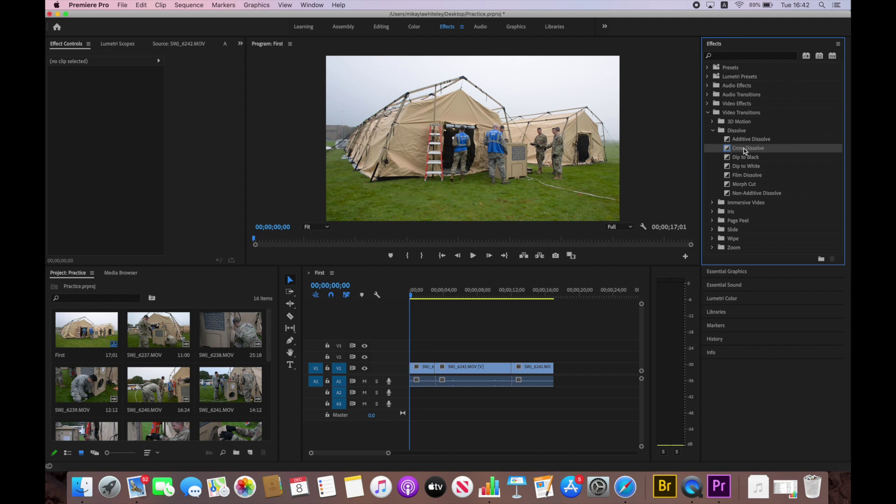
left_click_drag(744, 149, 415, 370)
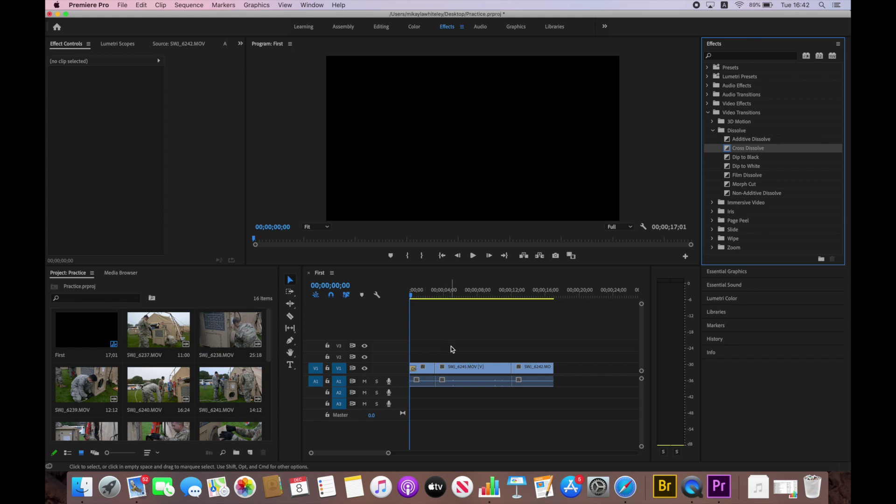
key("space")
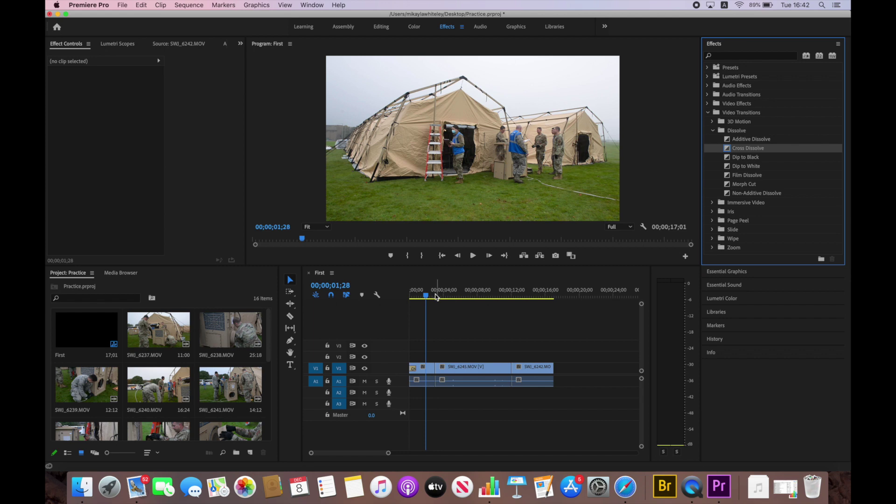
left_click(411, 292)
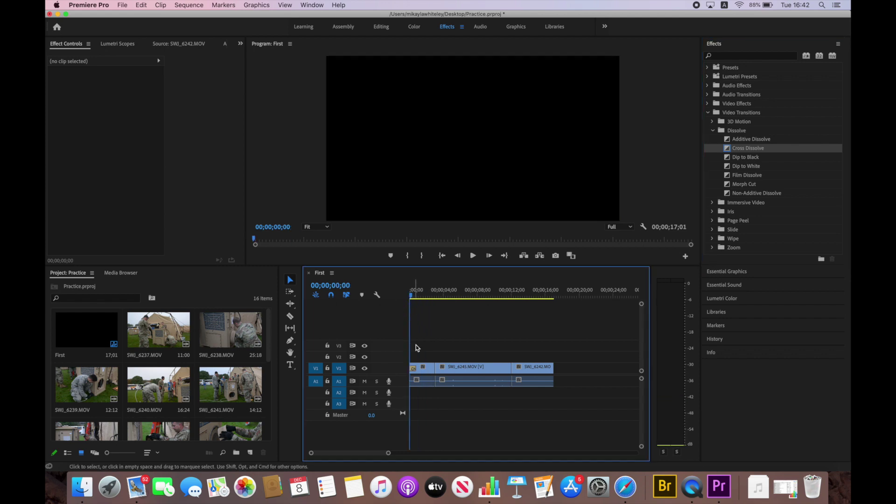
key("space")
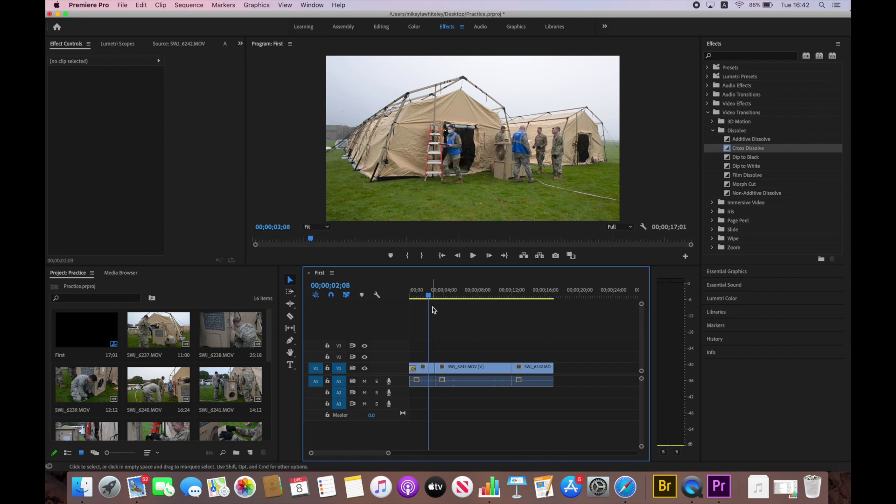
key("space")
key("Home")
key("=")
key("=")
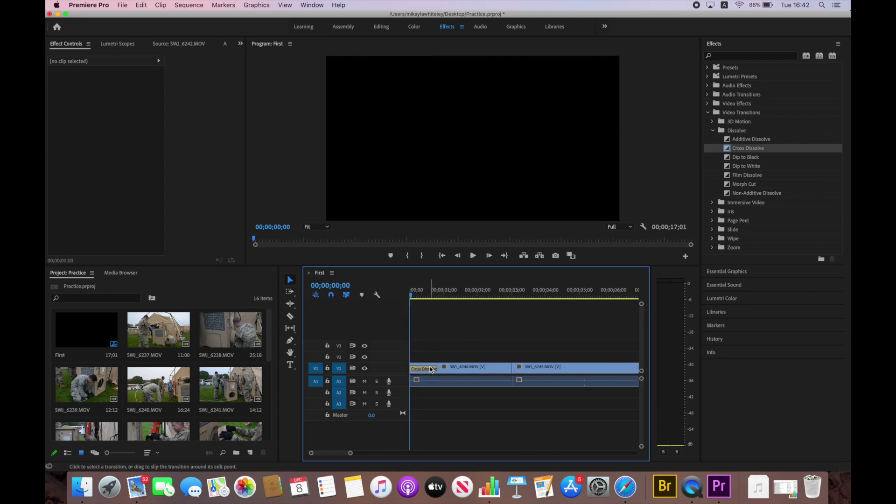
key("=")
key("=")
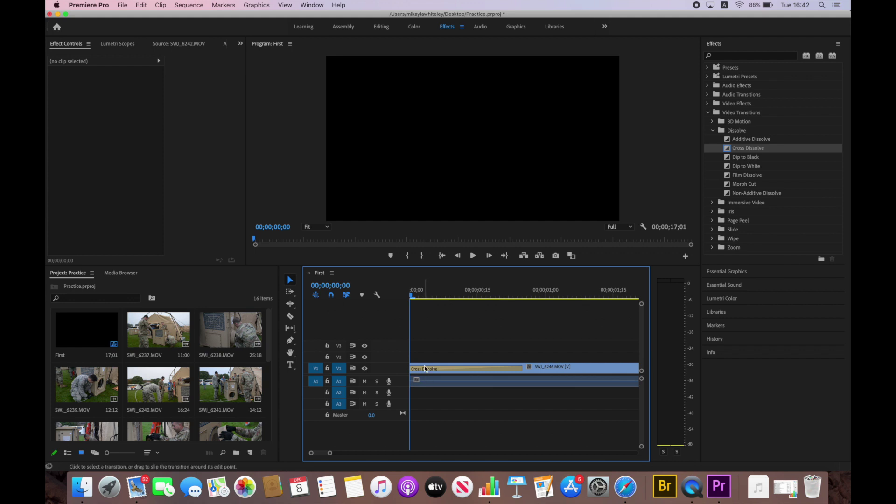
- Select the opening Cross Dissolve, check and accept its duration setting, and play it
left_click(452, 372)
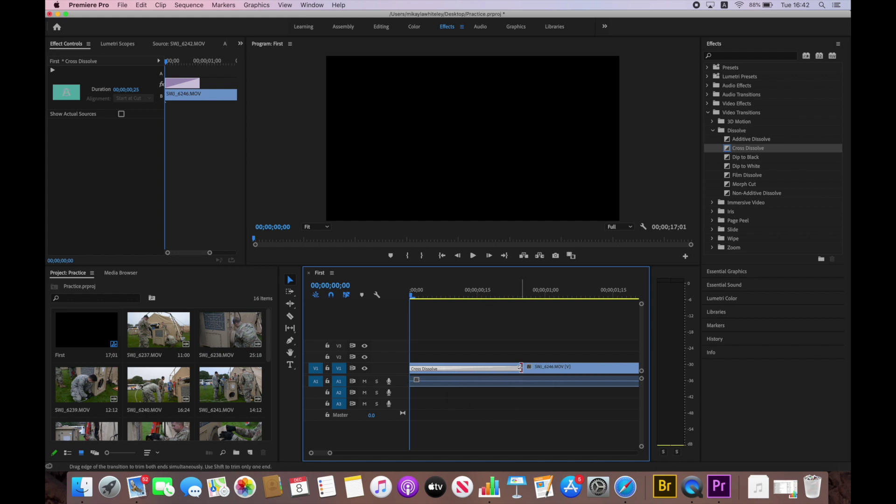
left_click_drag(521, 368, 472, 370)
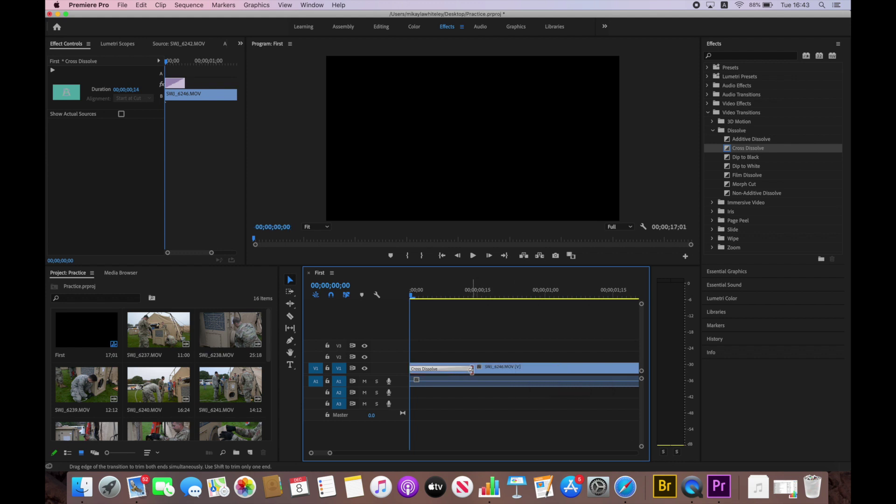
double_click(451, 371)
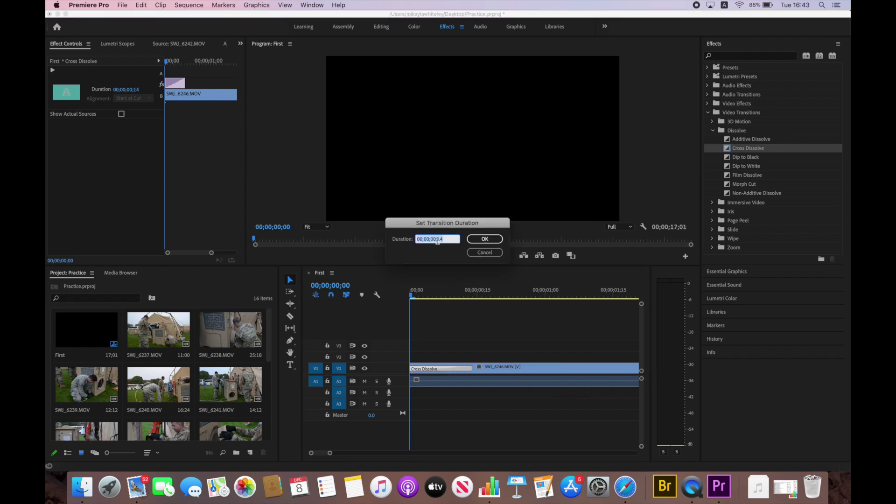
left_click(494, 239)
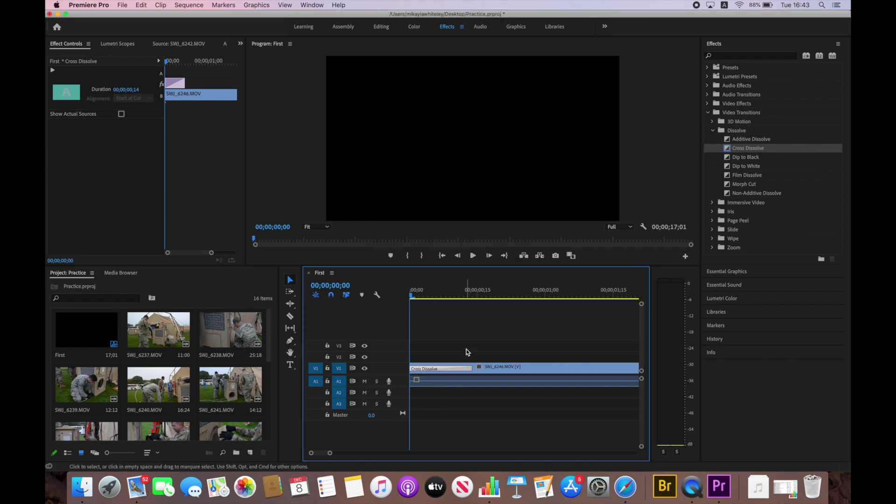
key("space")
key("space")
- Drag the dissolve's edge out to 00;00;01;07, preview the fade-in, and zoom the timeline out
left_click_drag(472, 369, 578, 372)
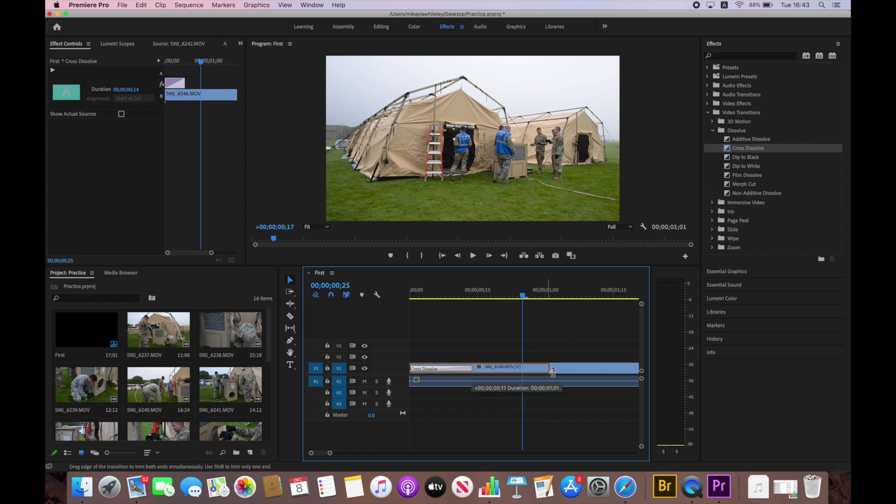
key("j")
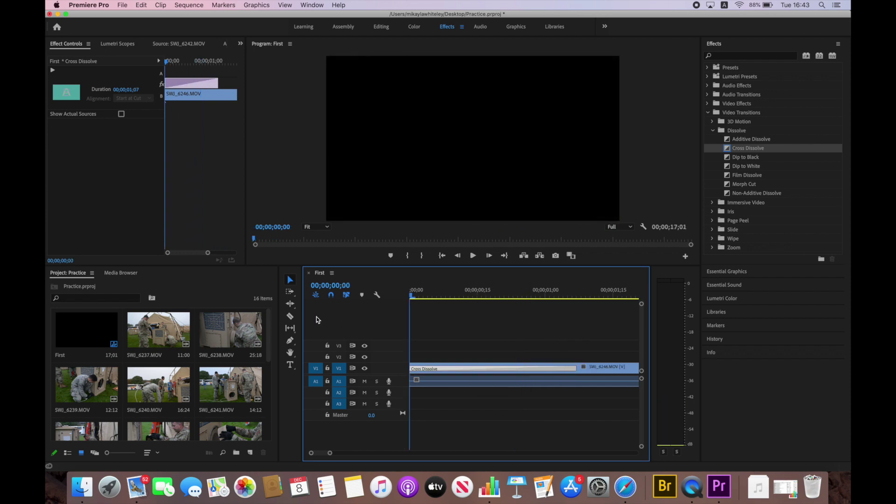
key("space")
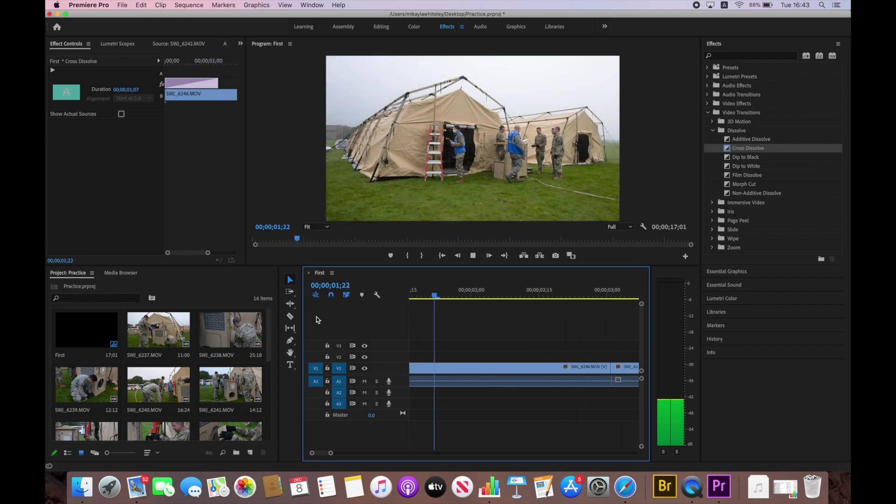
key("space")
key("minus")
key("minus")
key("minus")
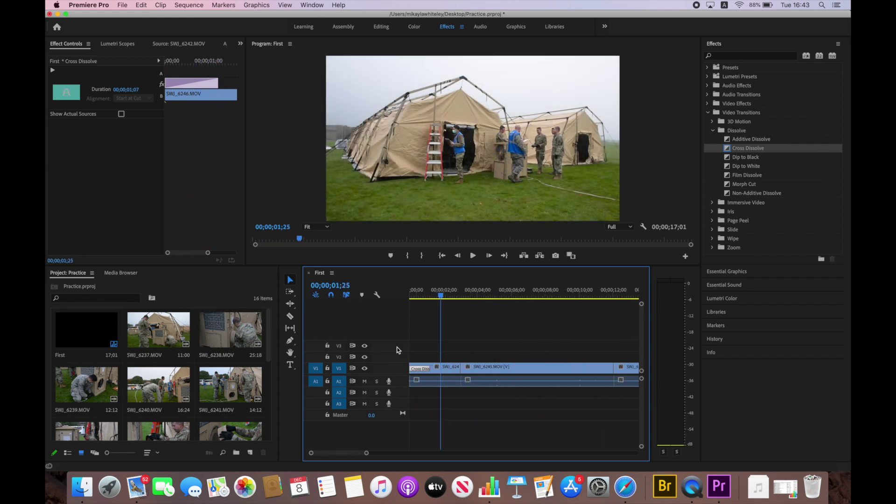
key("minus")
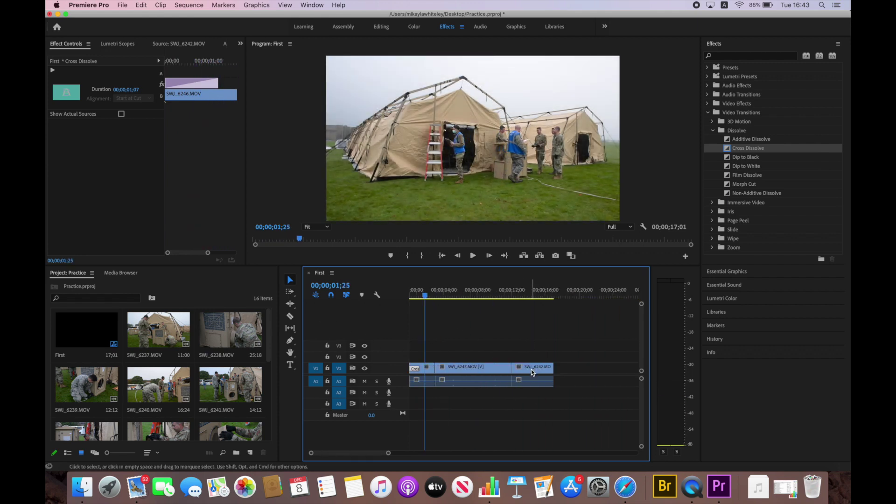
left_click(426, 295)
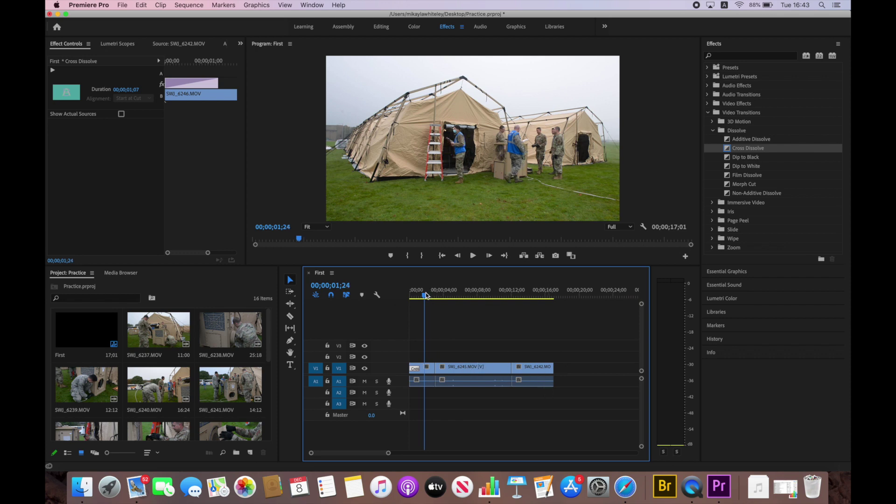
left_click_drag(425, 295, 394, 301)
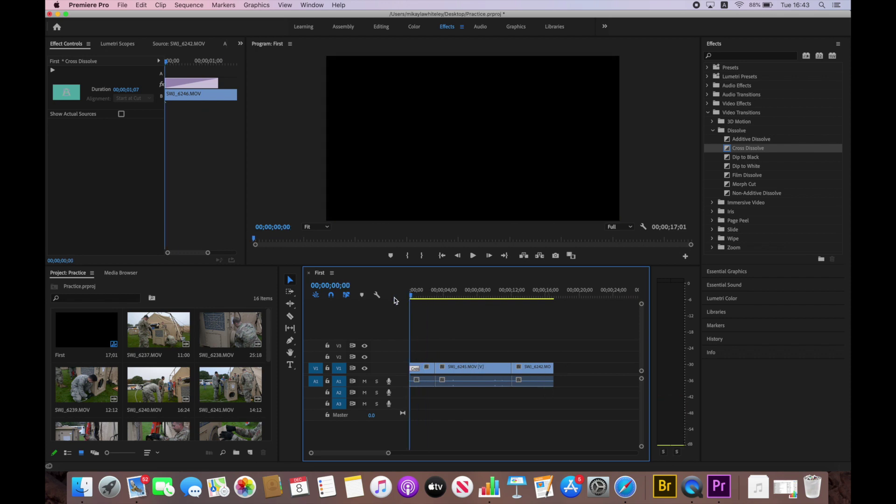
key("space")
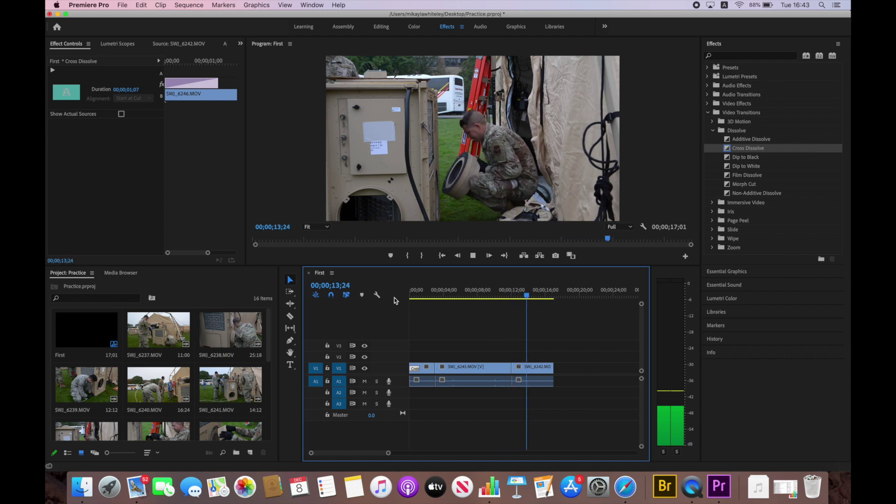
key("space")
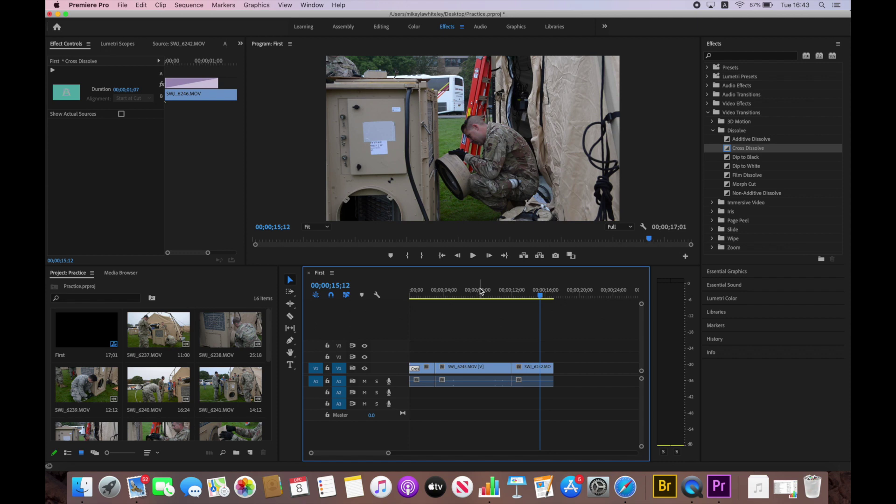
key("space")
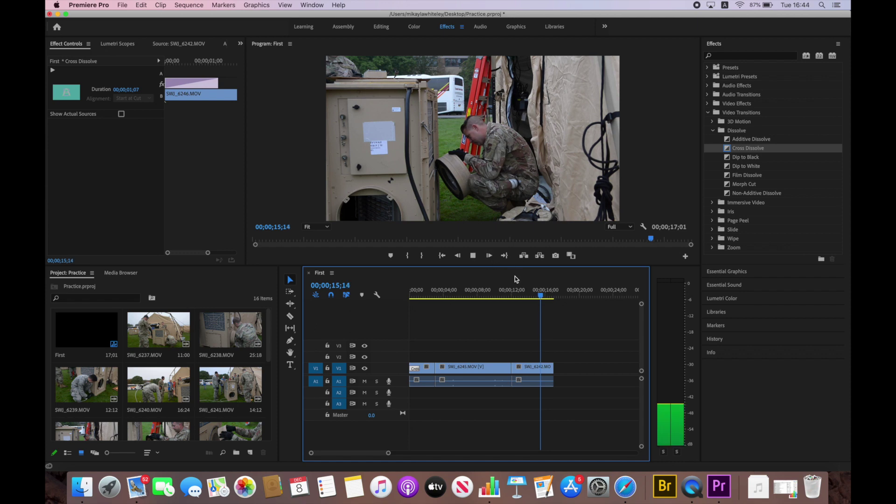
key("space")
left_click_drag(415, 296, 552, 357)
key("space")
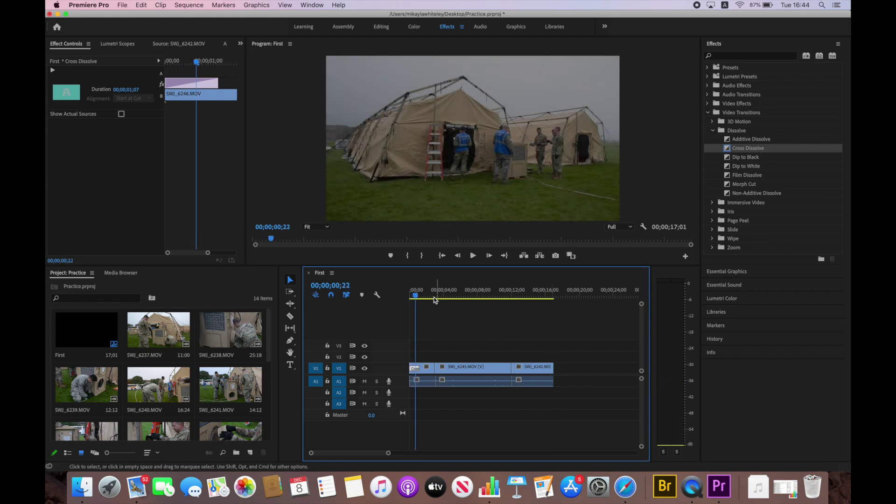
left_click_drag(579, 293, 552, 387)
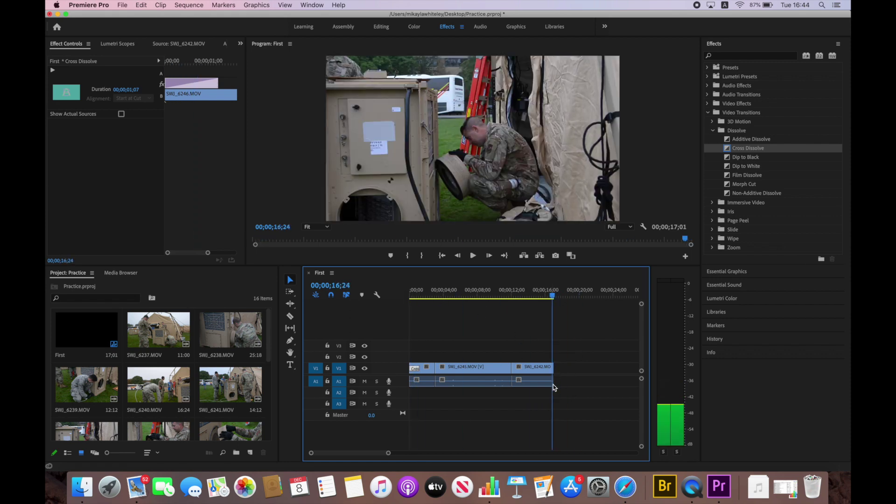
- Put a Cross Dissolve at the end of SWJ_6242 and preview it
left_click_drag(751, 148, 557, 369)
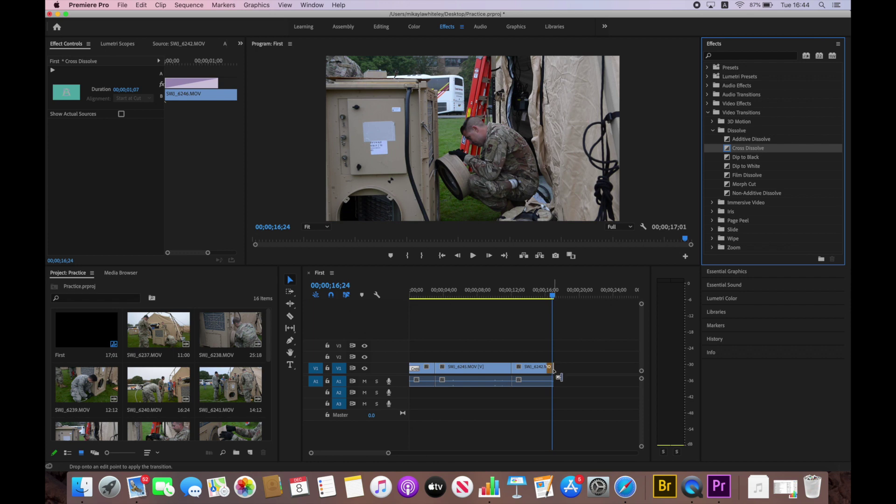
left_click(547, 297)
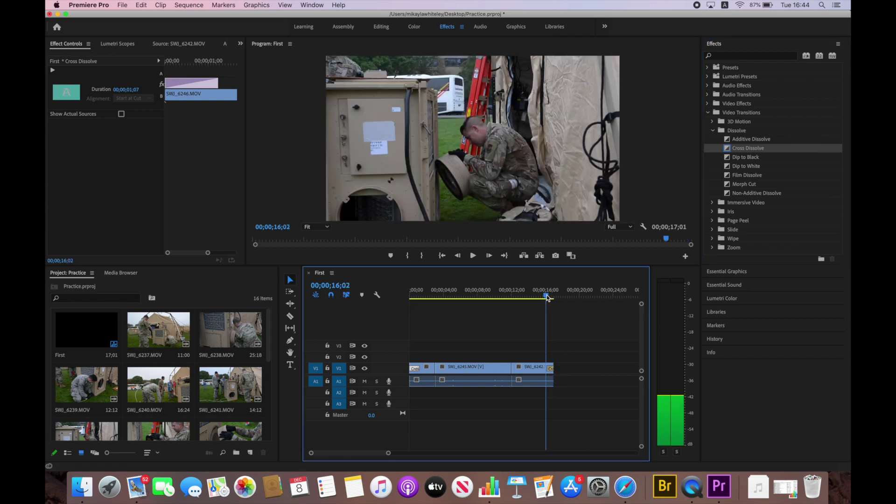
left_click(540, 297)
key("space")
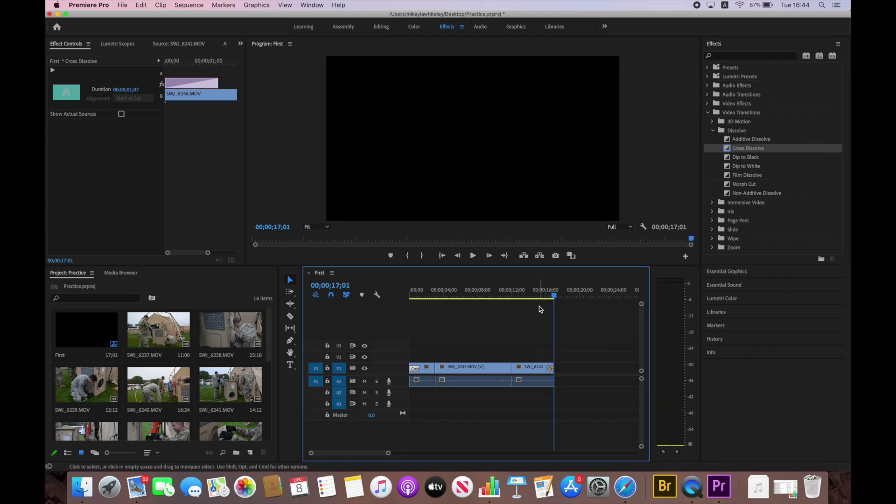
- Replace the ending transition with Dip to White and preview it
left_click_drag(743, 166, 552, 368)
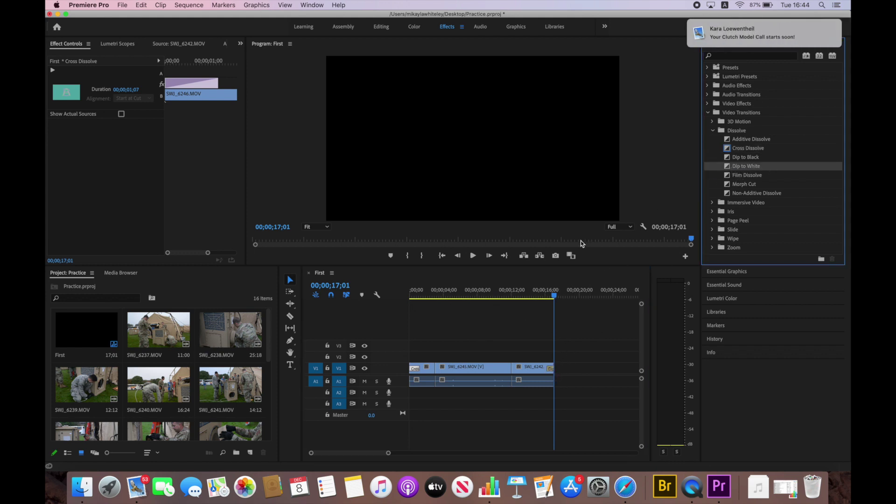
left_click_drag(552, 296, 543, 300)
key("space")
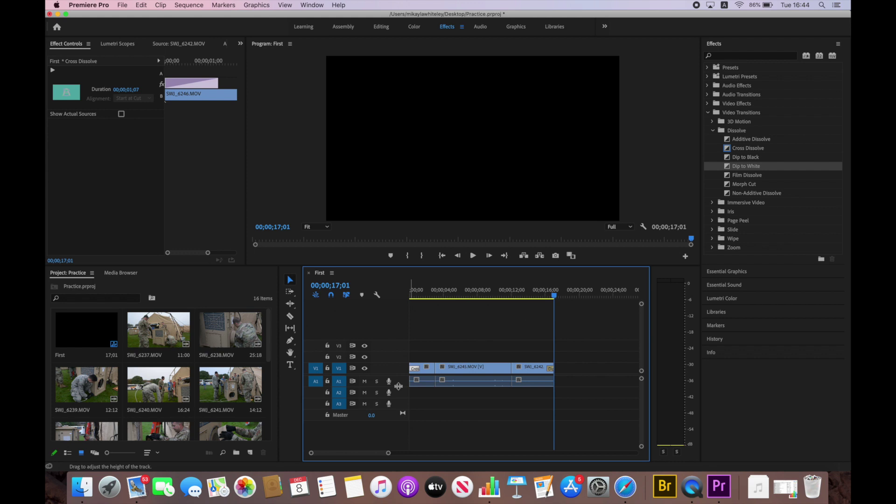
- Expand the A1 audio track to show waveforms, then play the middle clip to listen
left_click_drag(399, 386, 399, 413)
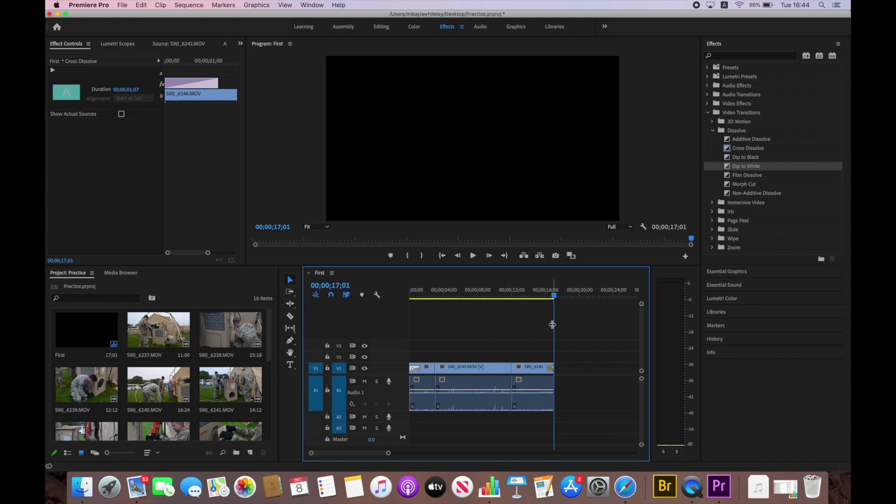
left_click_drag(555, 296, 451, 389)
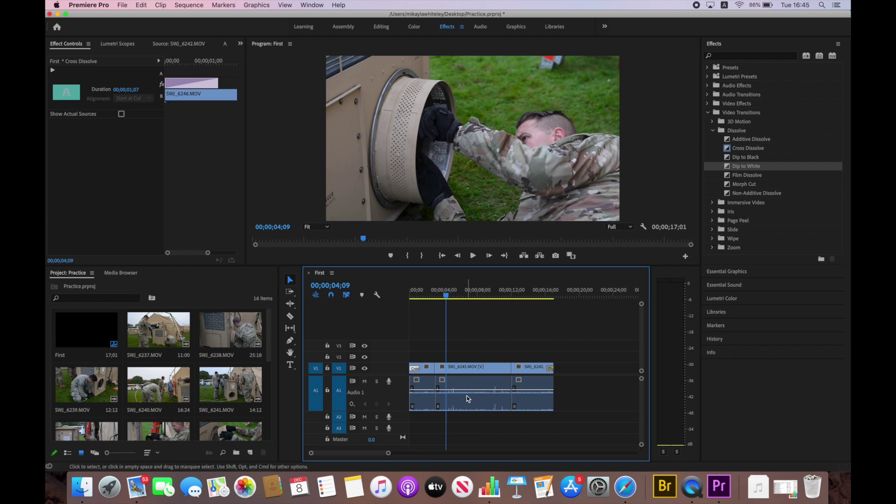
key("space")
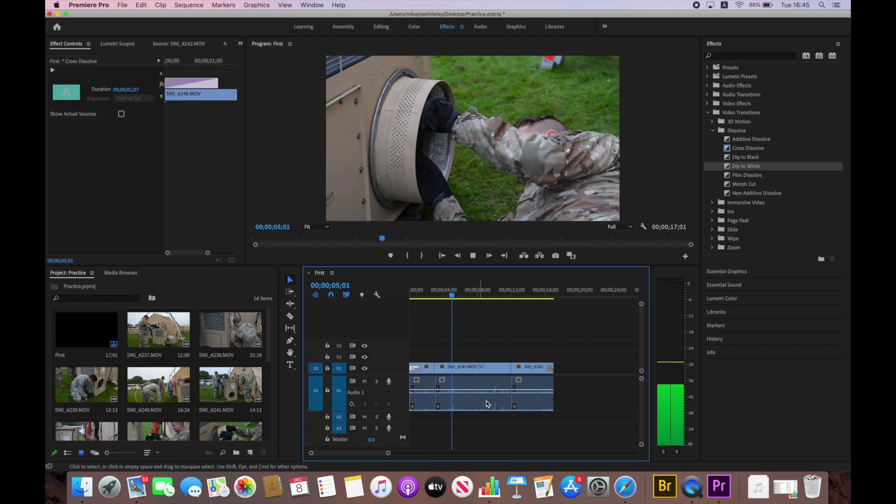
key("space")
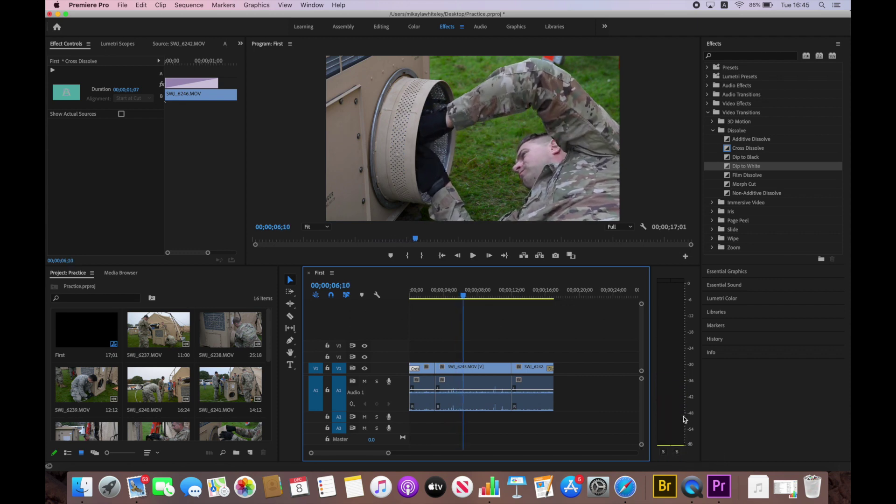
key("shift+Right")
key("shift+Right")
key("space")
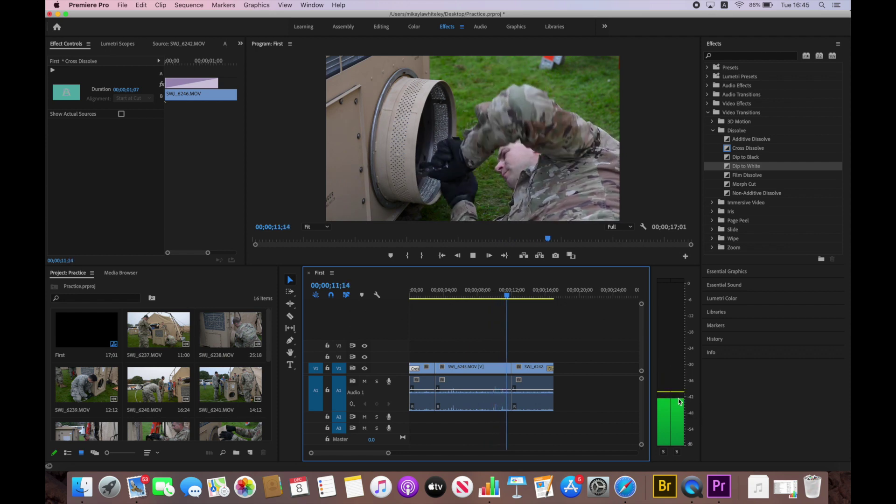
key("space")
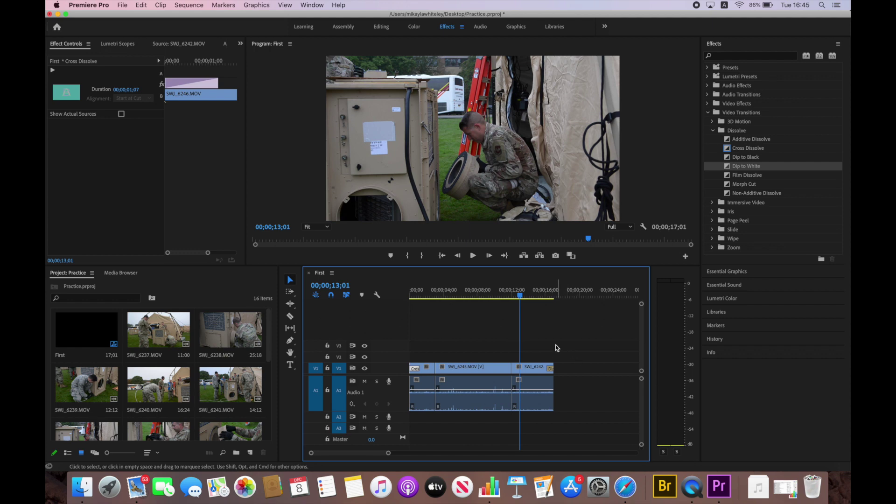
- Drag the SWJ_6245 audio clip's volume line down and play back to hear it
left_click(479, 395)
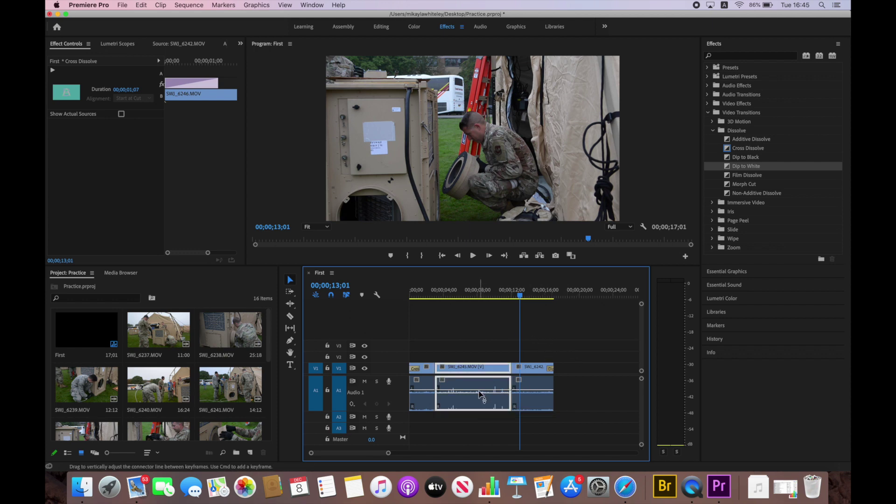
mouse_move(480, 395)
left_mouse_down()
mouse_move(479, 401)
mouse_move(479, 382)
mouse_move(479, 391)
left_mouse_up()
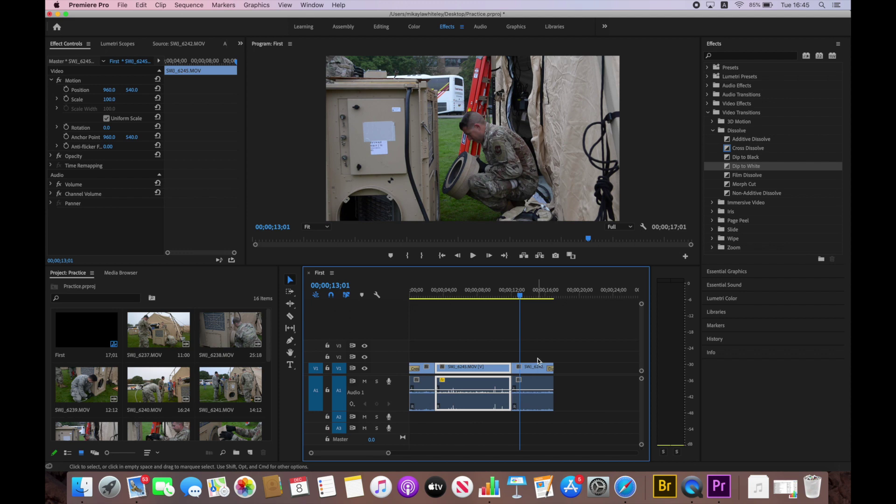
left_click_drag(524, 296, 531, 317)
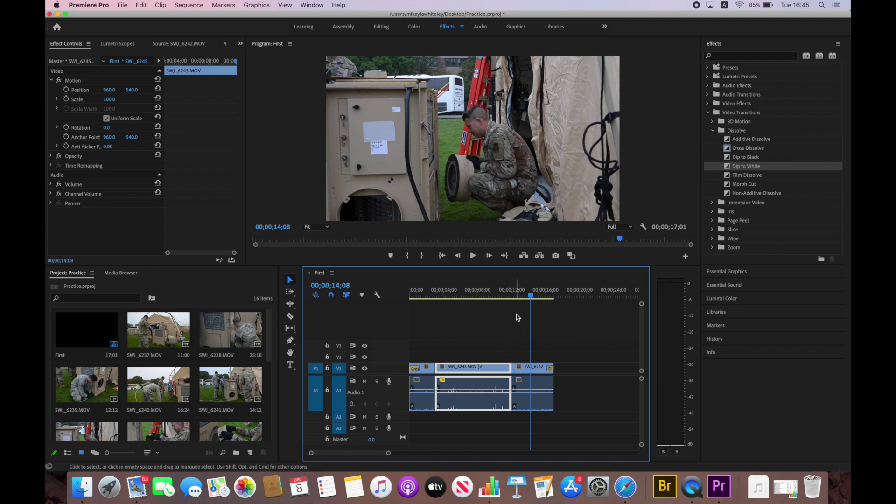
left_click_drag(528, 303, 481, 311)
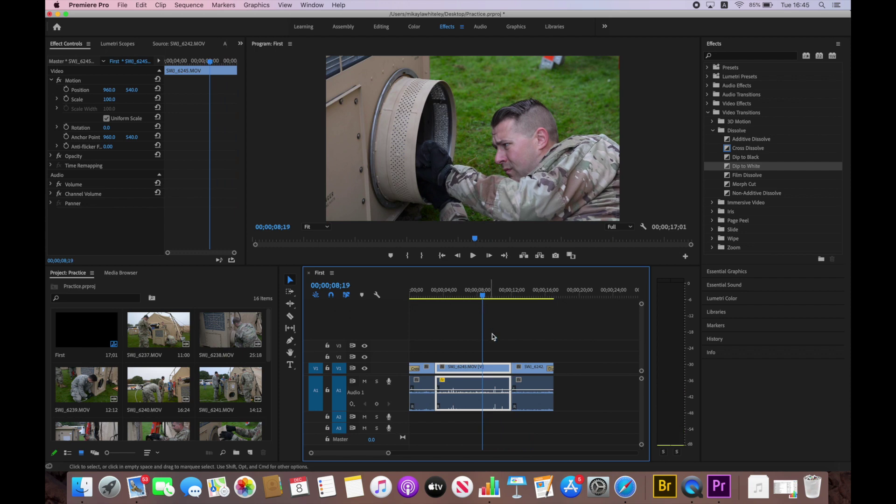
left_click(519, 360)
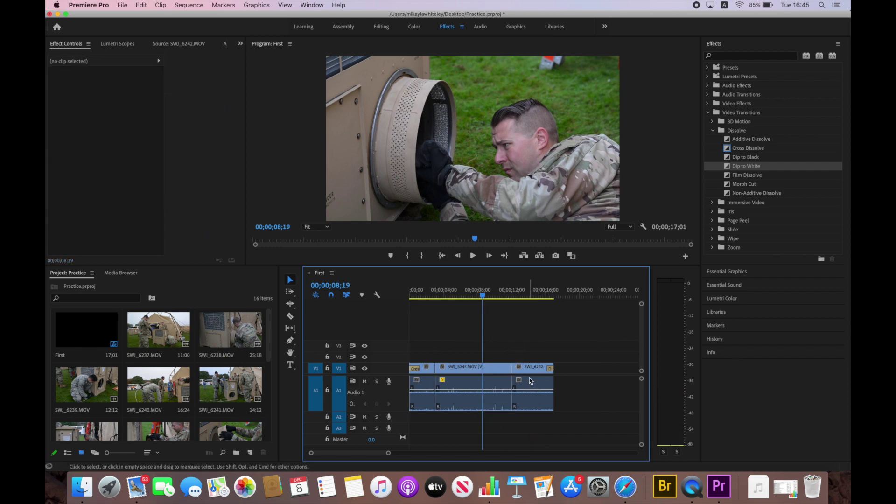
key("space")
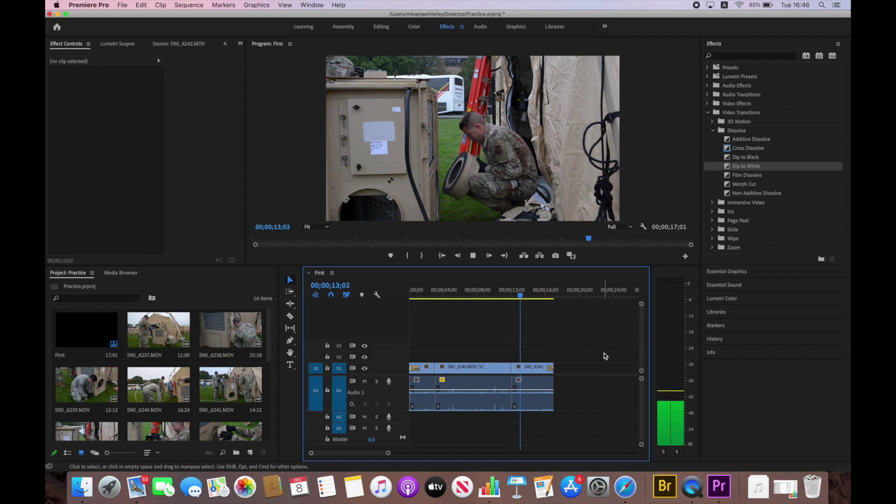
key("space")
- Lower the SWJ_6242 audio clip's volume line and preview the change
left_click(536, 394)
left_click_drag(541, 384, 541, 391)
key("space")
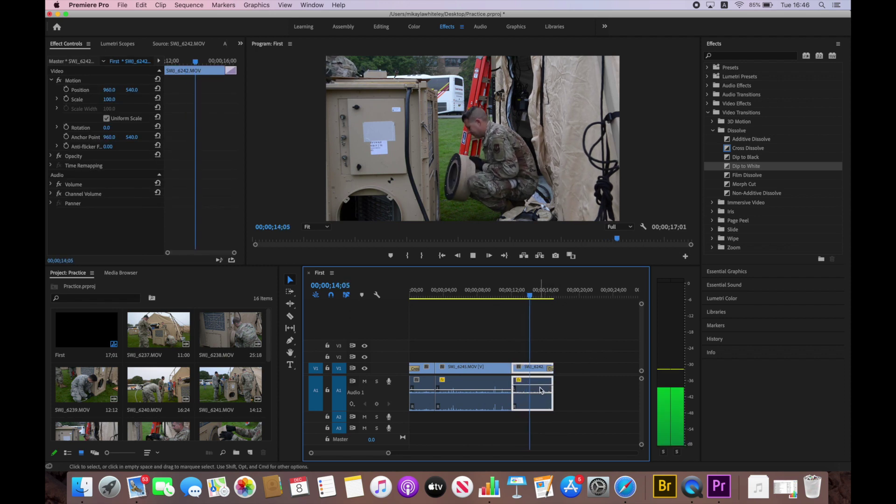
key("space")
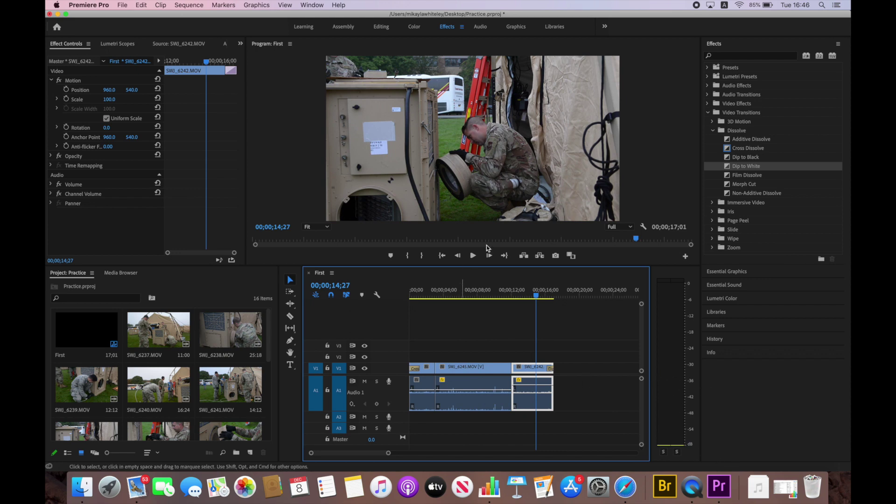
key("space")
- Readjust the SWJ_6245 audio clip's volume level around 09;15
left_click(490, 299)
left_click_drag(490, 305, 489, 306)
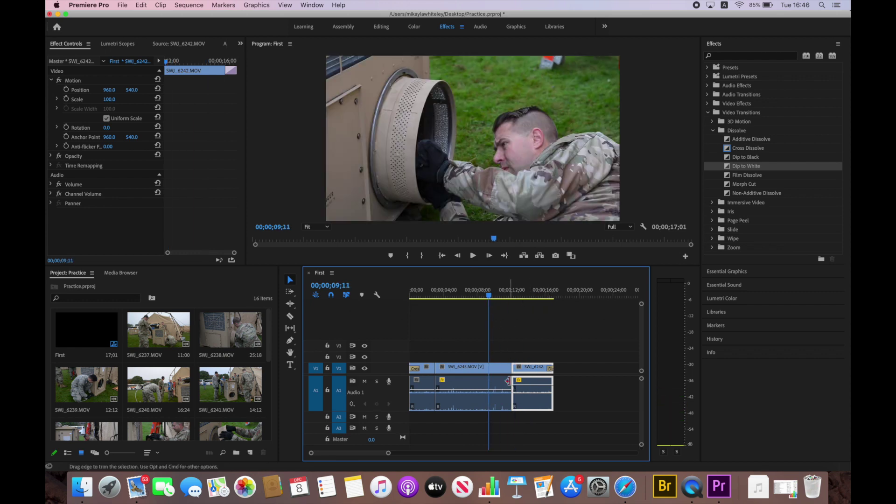
left_click_drag(508, 389, 508, 385)
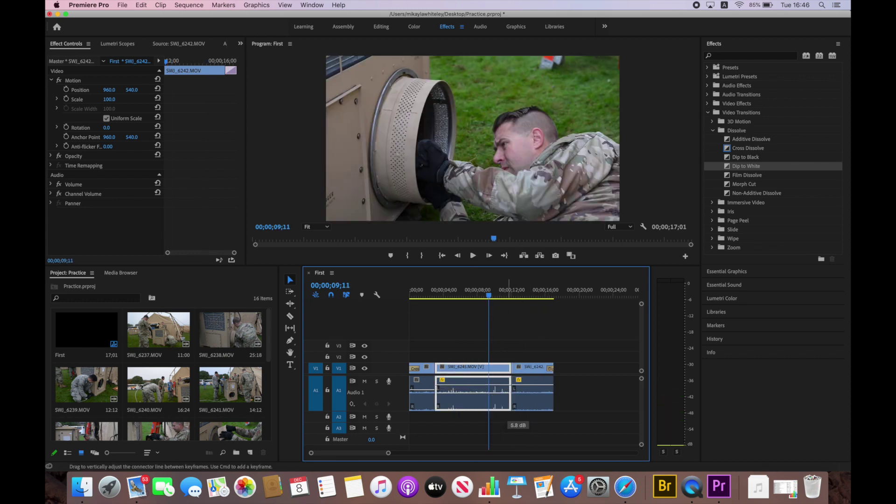
- Reset SWJ_6245's audio to 0.0 dB with the Audio Clip Mixer fader
double_click(496, 376)
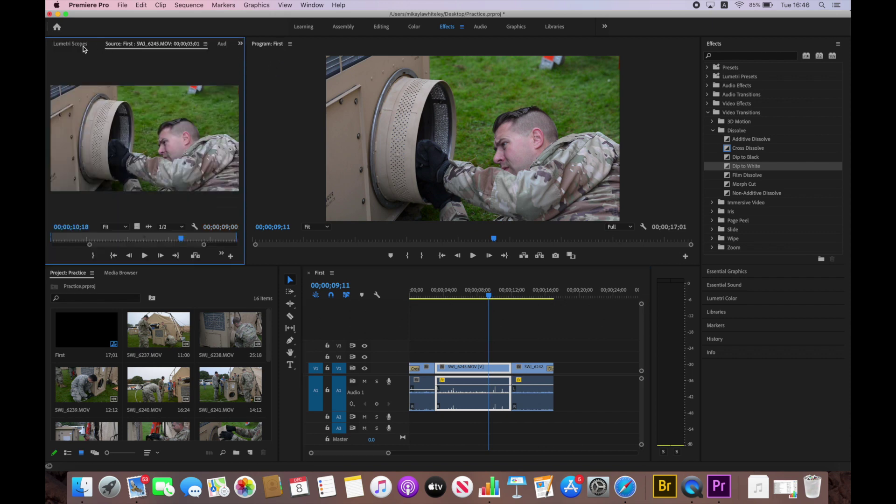
left_click(220, 45)
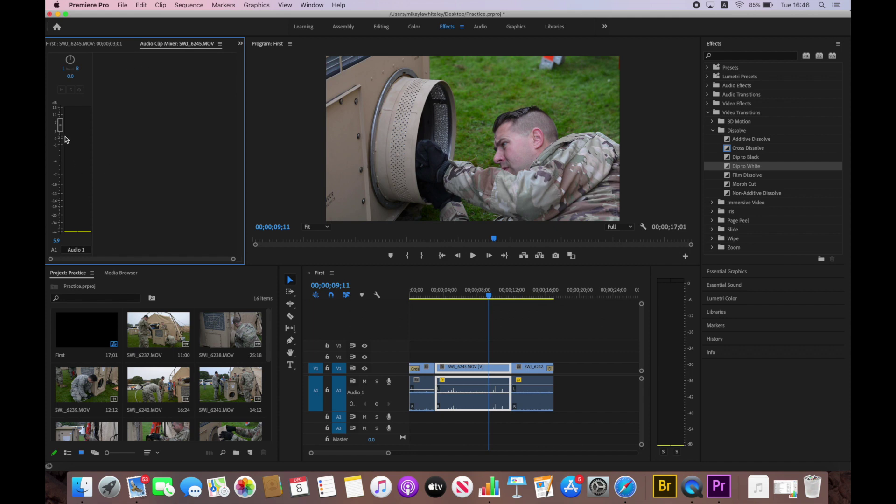
left_click_drag(60, 125, 61, 139)
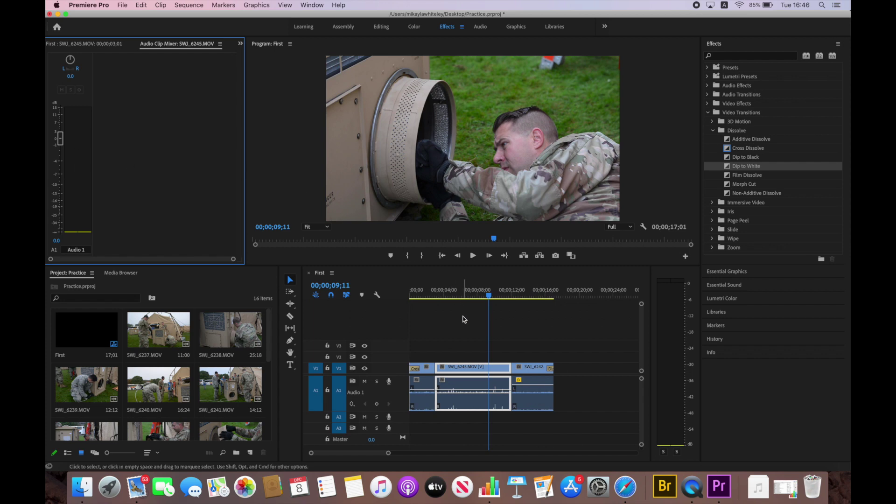
left_click(505, 336)
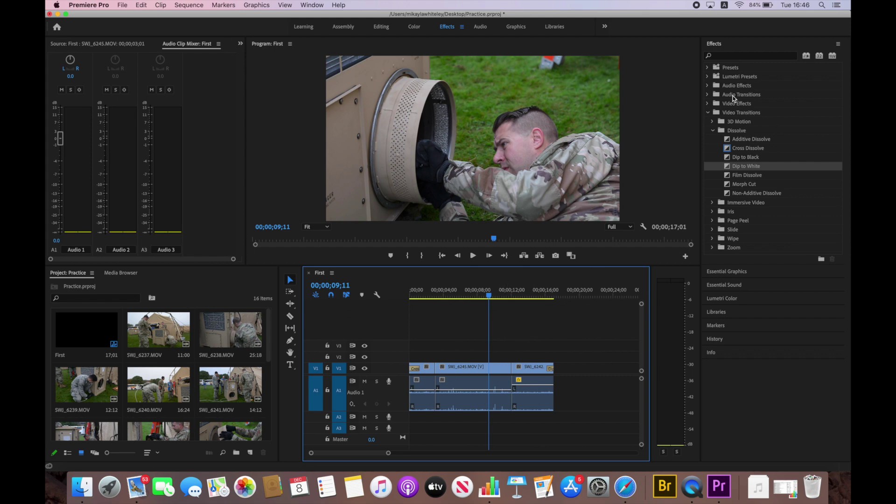
left_click(708, 98)
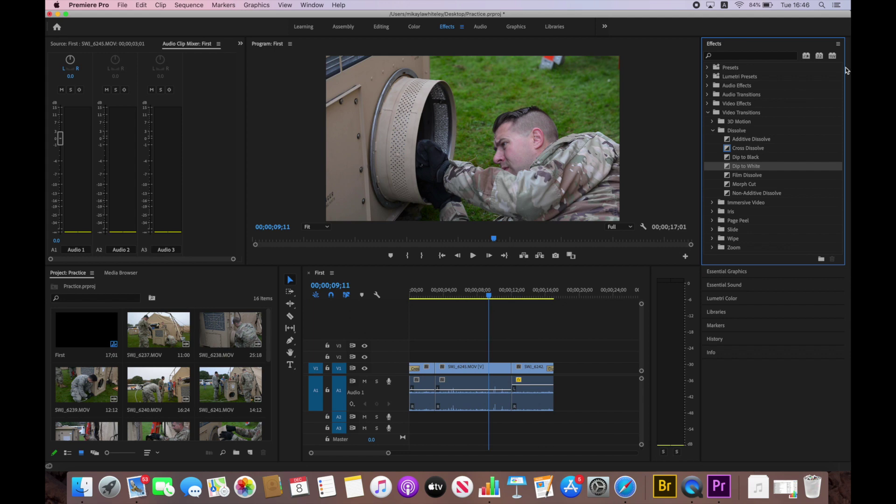
- Apply the Crossfade > Exponential Fade transition to the end of the A1 clip and play it back
left_click(713, 94)
left_click(714, 103)
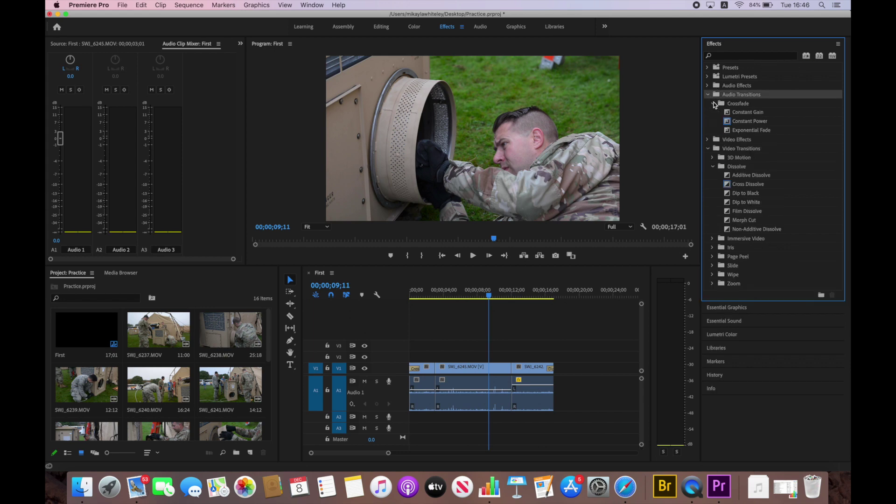
left_click_drag(762, 134, 750, 139)
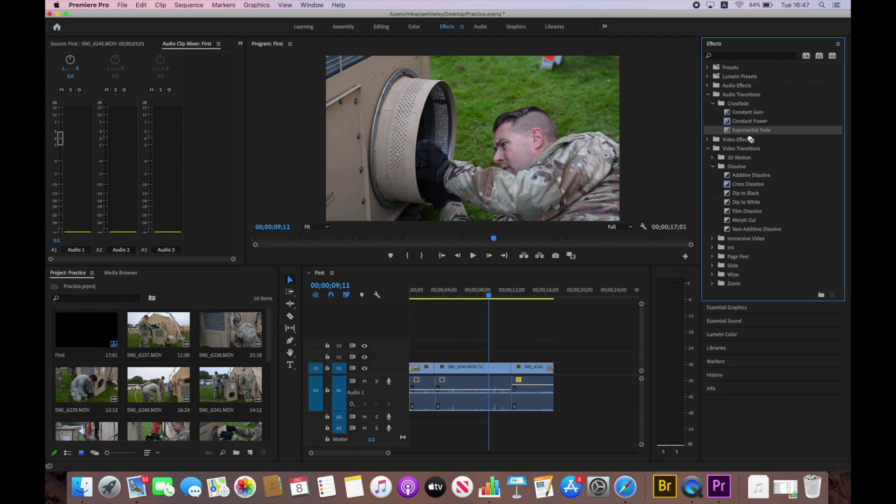
left_click_drag(749, 137, 551, 393)
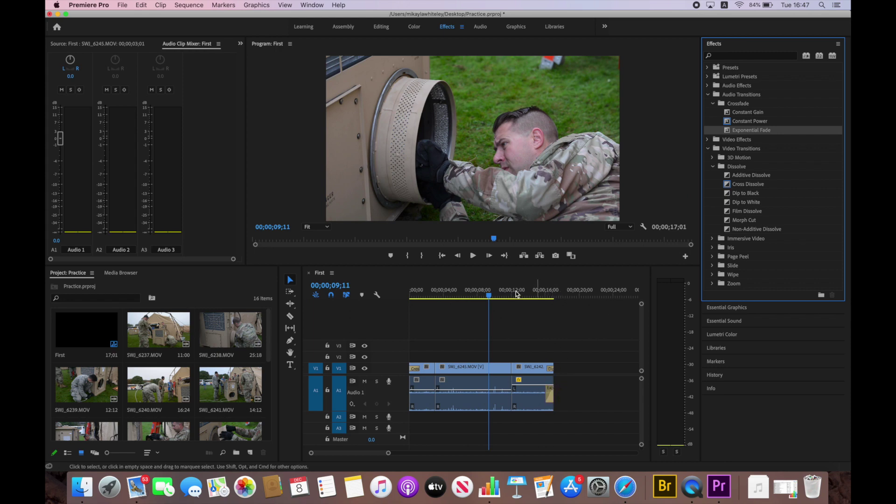
left_click_drag(492, 295, 542, 328)
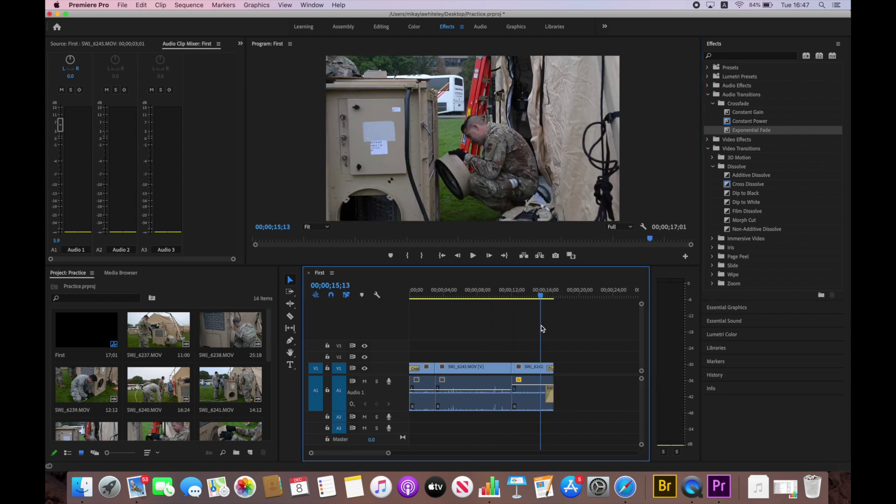
key("space")
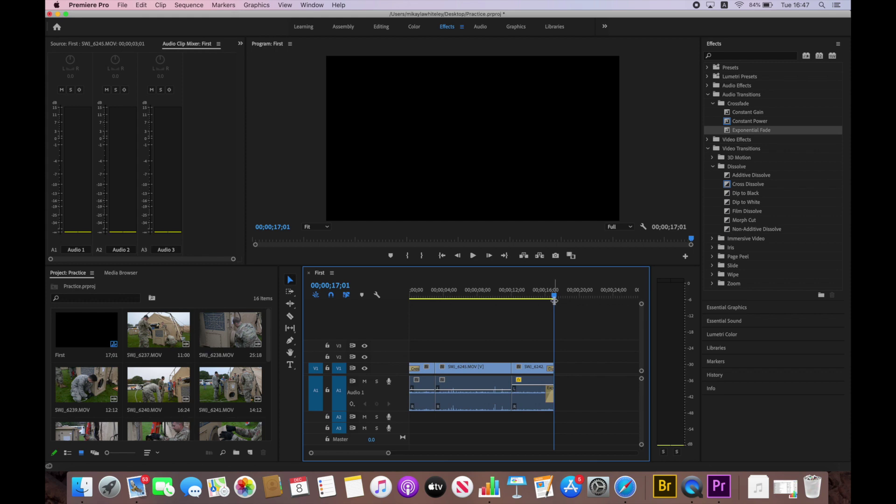
left_click_drag(555, 300, 355, 332)
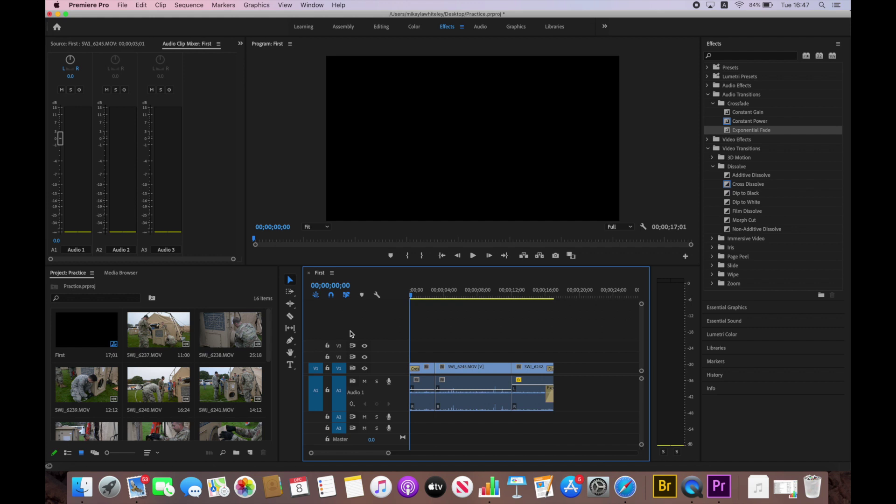
key("space")
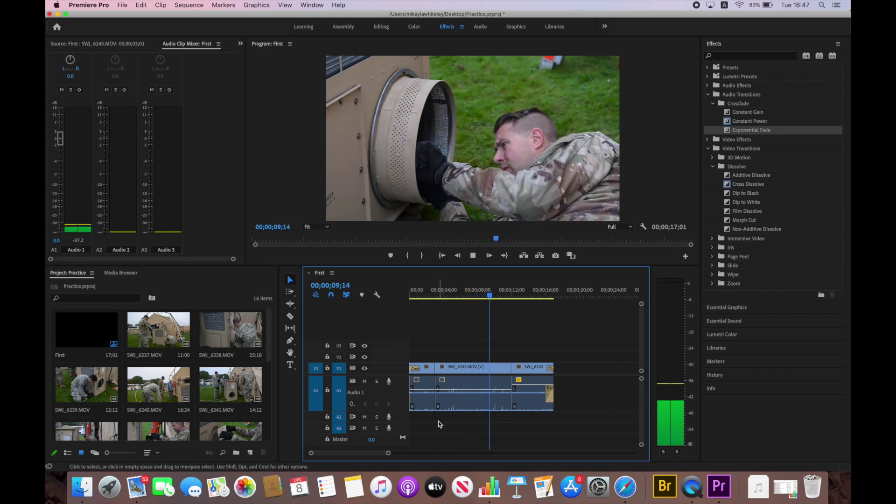
key("space")
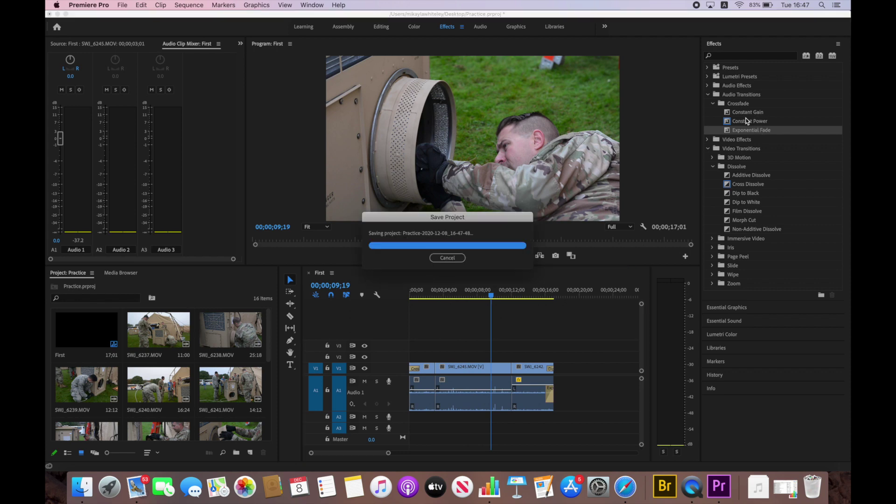
- Drop Constant Gain onto the start of the first A1 audio clip and play from the beginning
left_click_drag(757, 112, 414, 400)
left_click(396, 315)
key("Home")
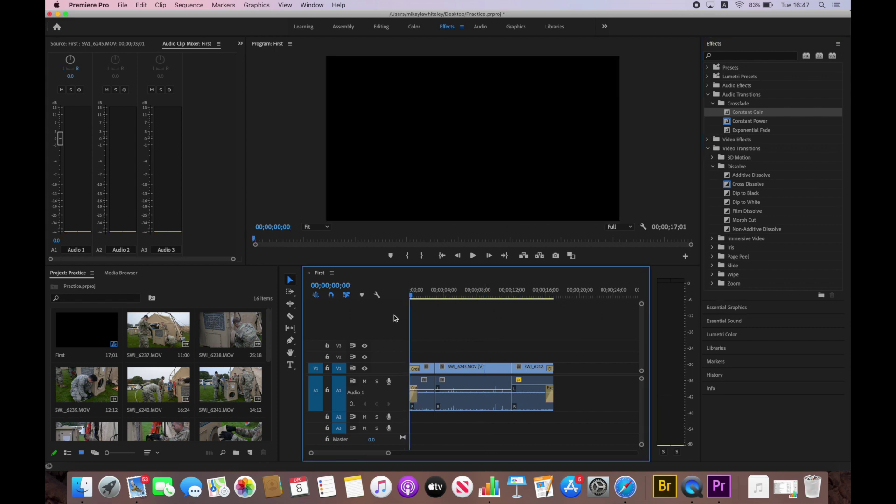
key("space")
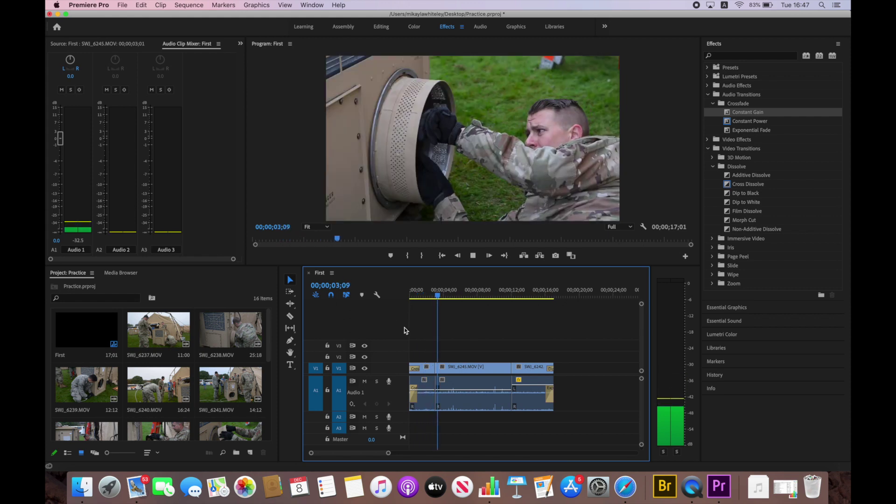
- Stop playback and save the Practice project with Cmd+S
key("space")
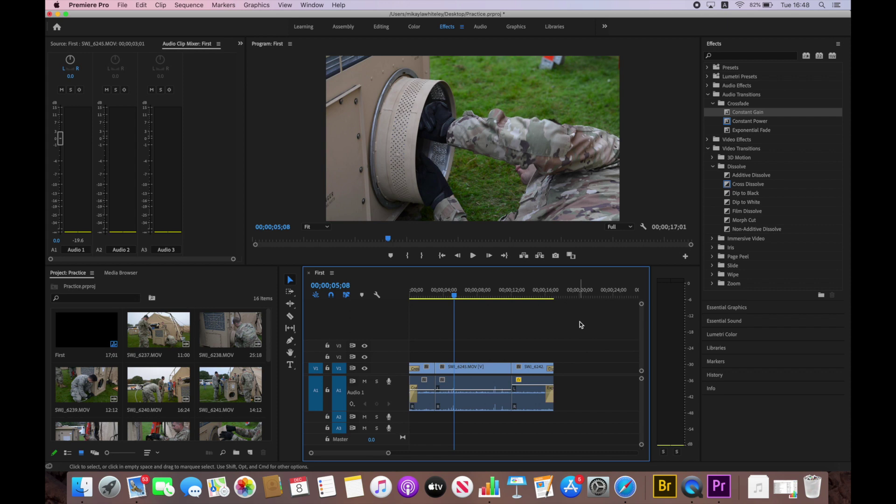
key("super+s")
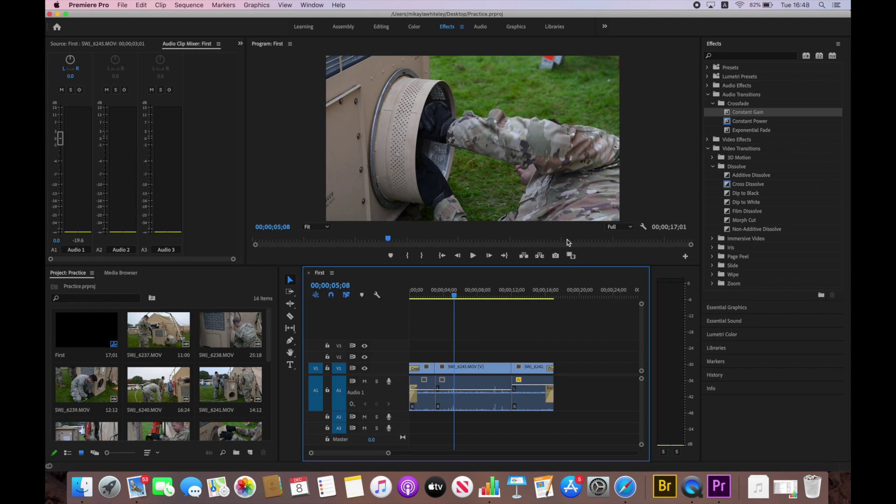
- Save the project, then Save As Practice on the Desktop, replacing the existing file
left_click(122, 5)
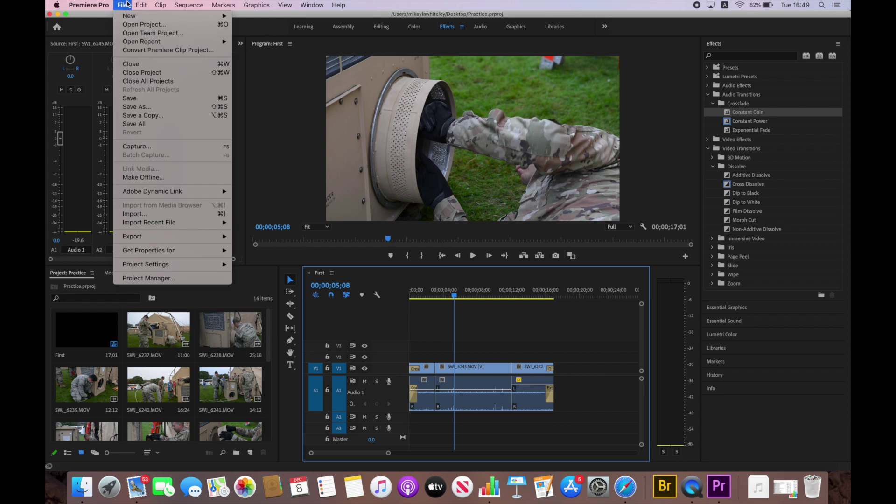
left_click(150, 100)
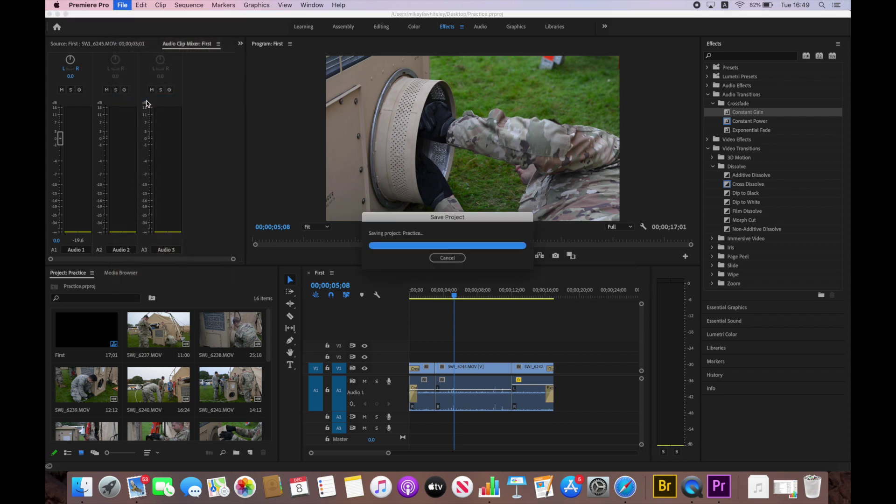
left_click(120, 4)
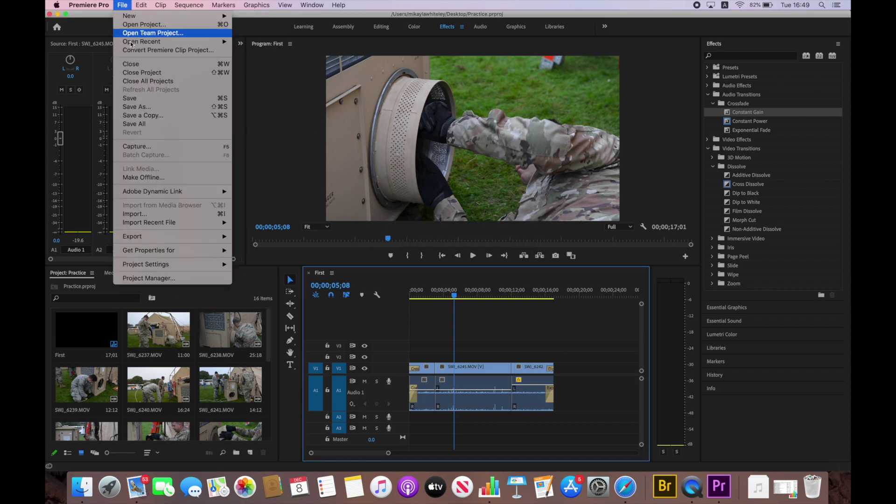
left_click(138, 108)
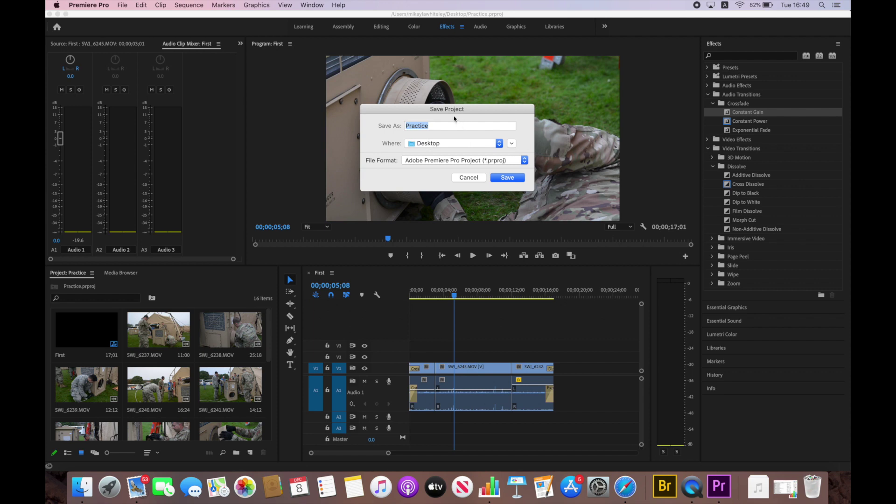
left_click(508, 177)
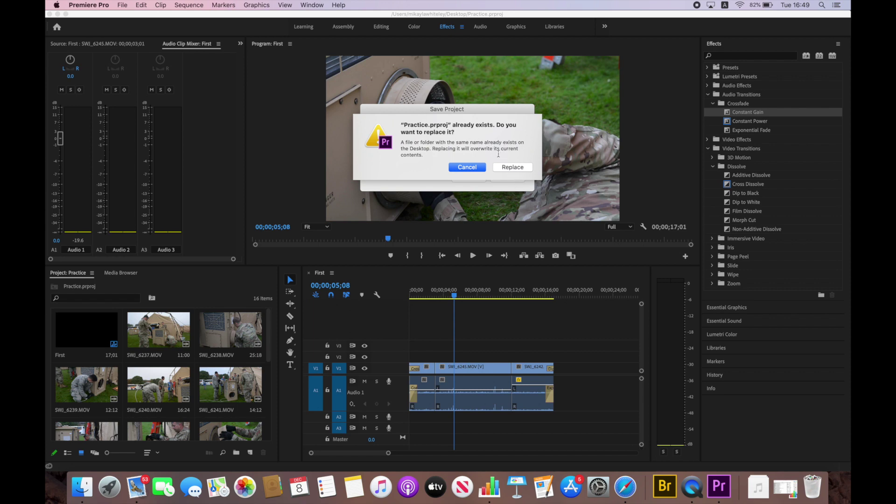
left_click(508, 167)
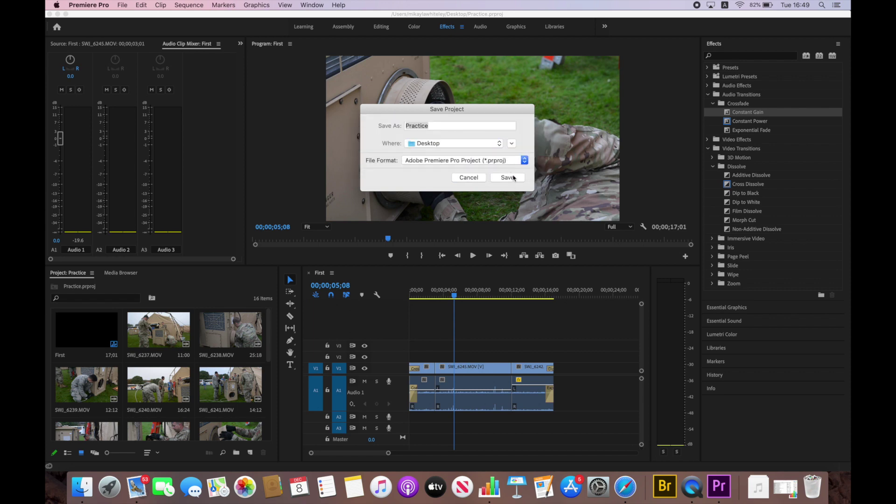